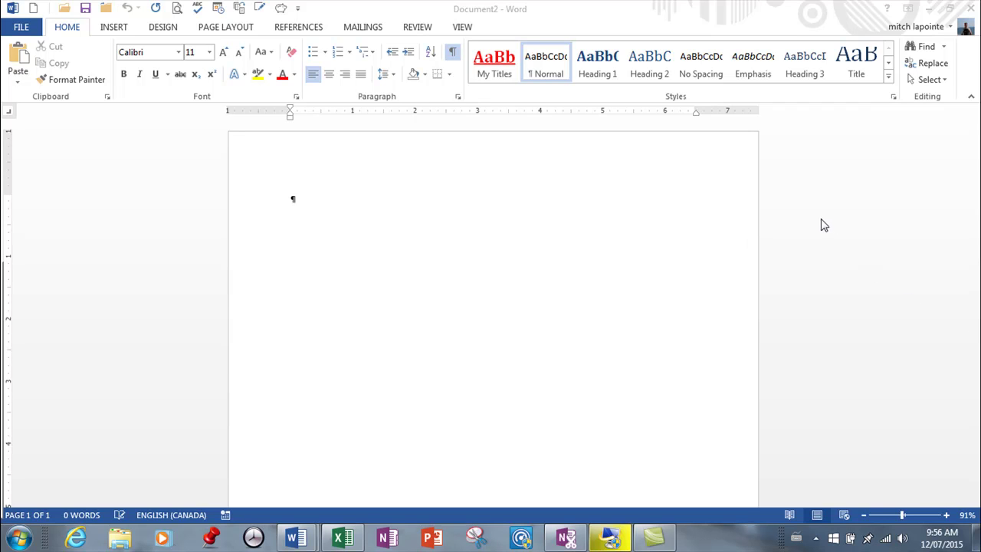
Step: Insert the Tabular List quick table into the blank document and enlarge it to about 3.5 inches wide
left_click(115, 29)
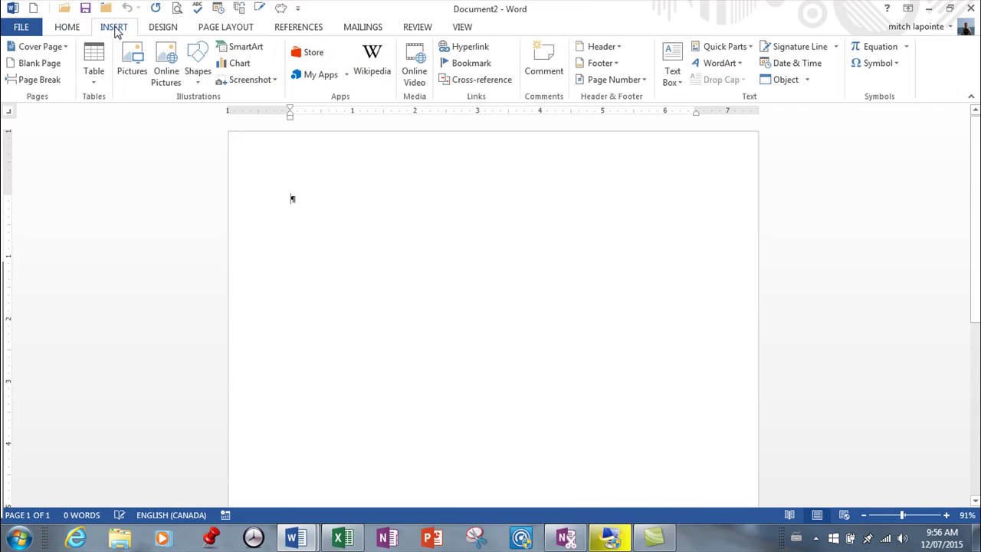
left_click(90, 88)
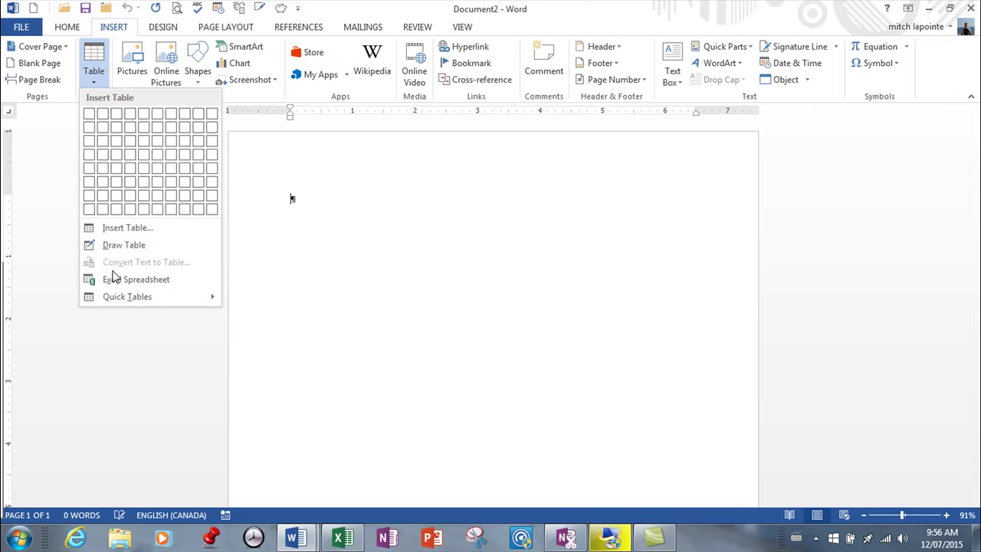
mouse_move(126, 297)
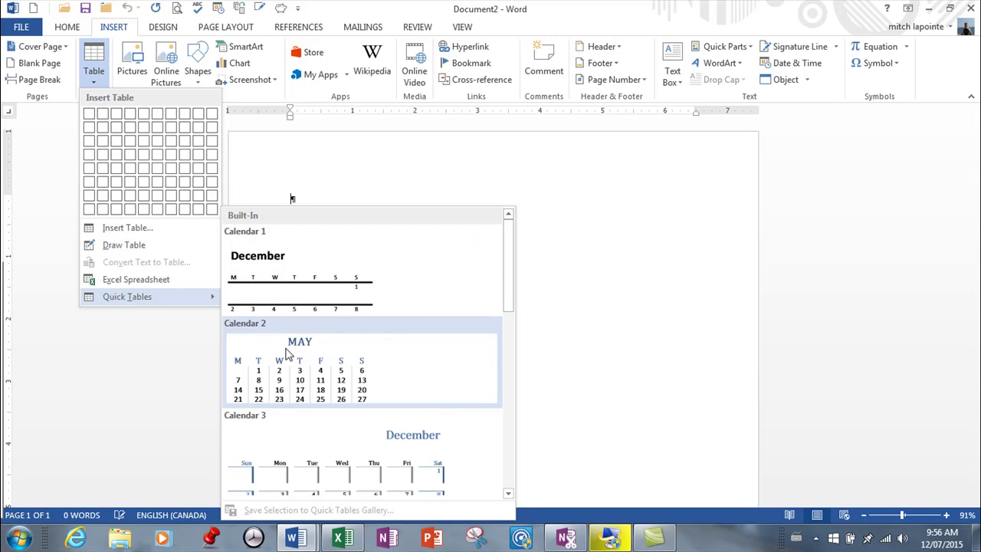
scroll(290, 349, "down", 3)
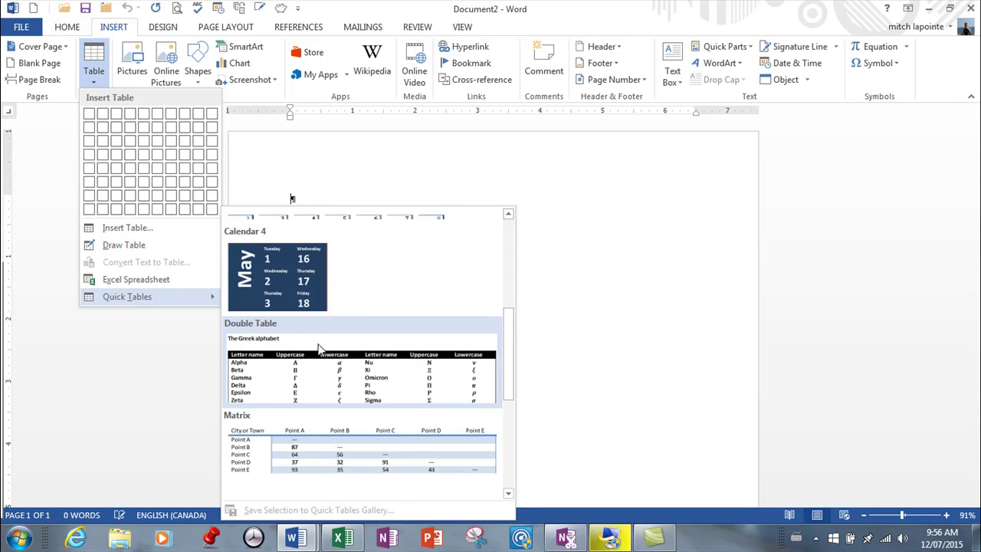
scroll(317, 346, "down", 3)
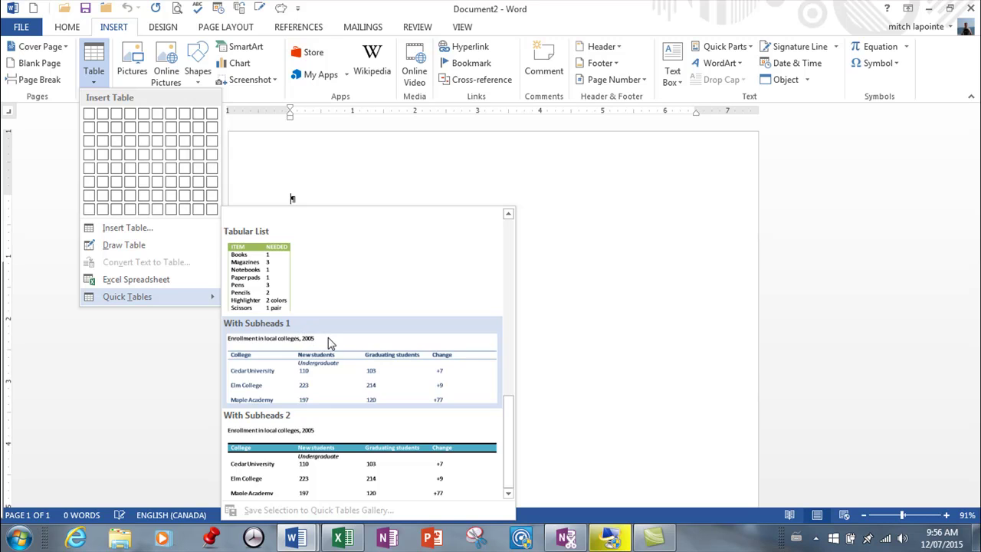
scroll(328, 340, "up", 5)
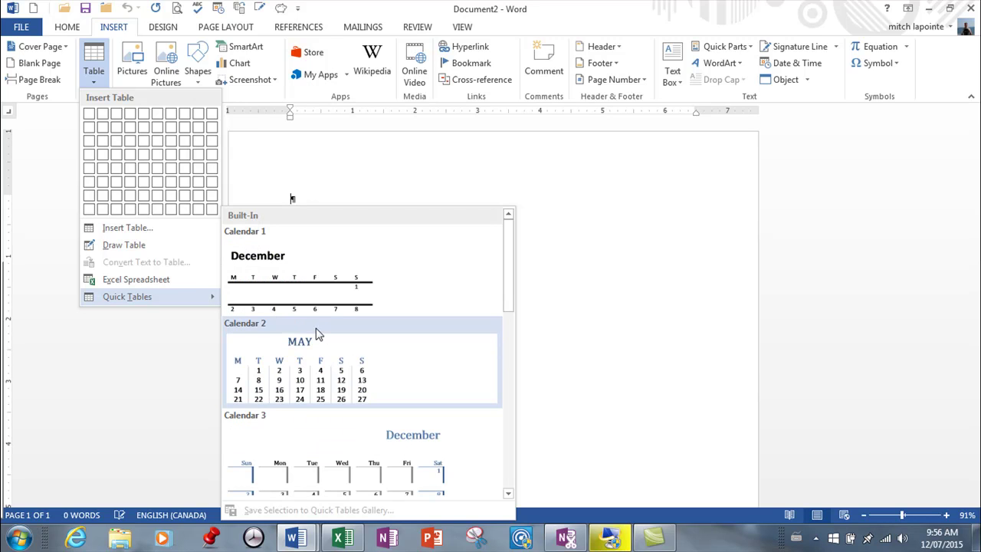
scroll(318, 335, "down", 5)
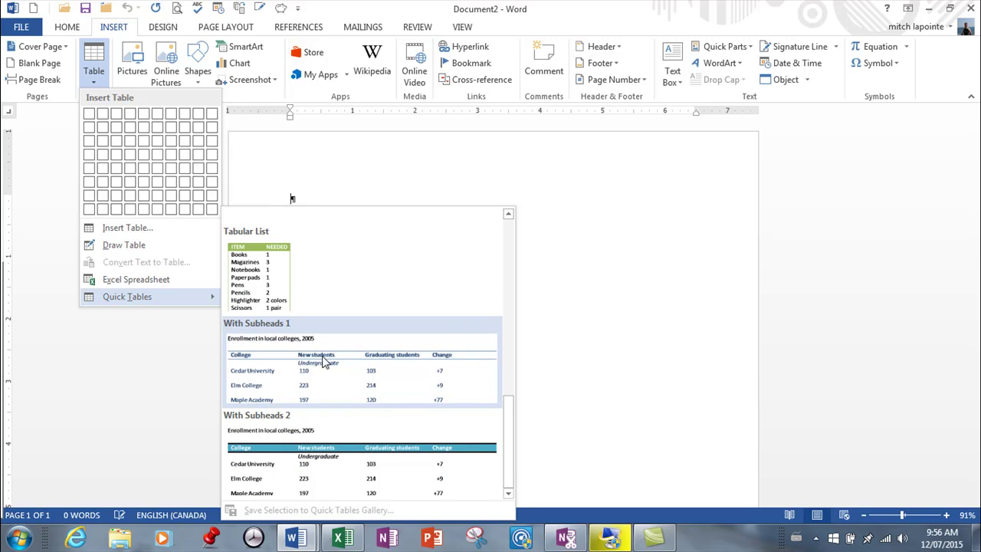
left_click(259, 271)
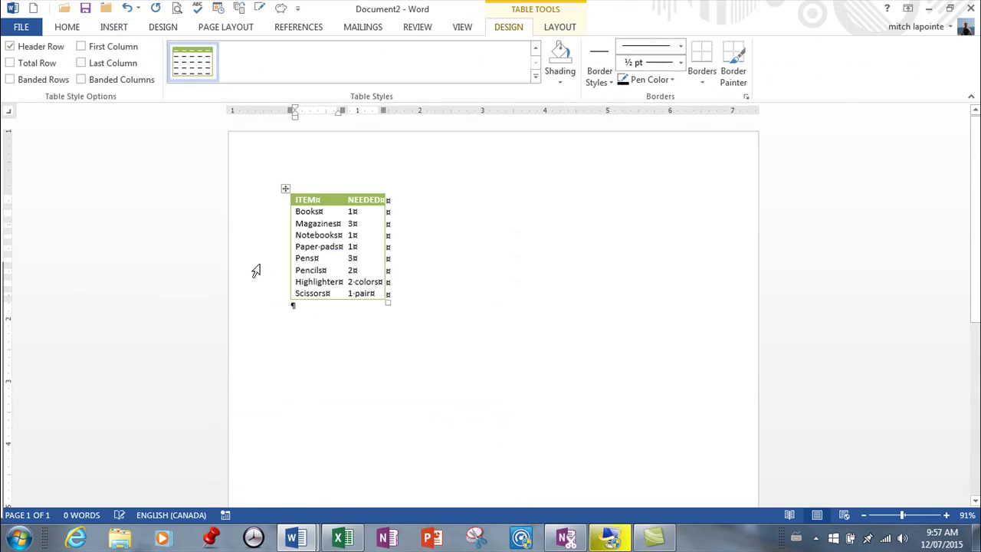
double_click(314, 201)
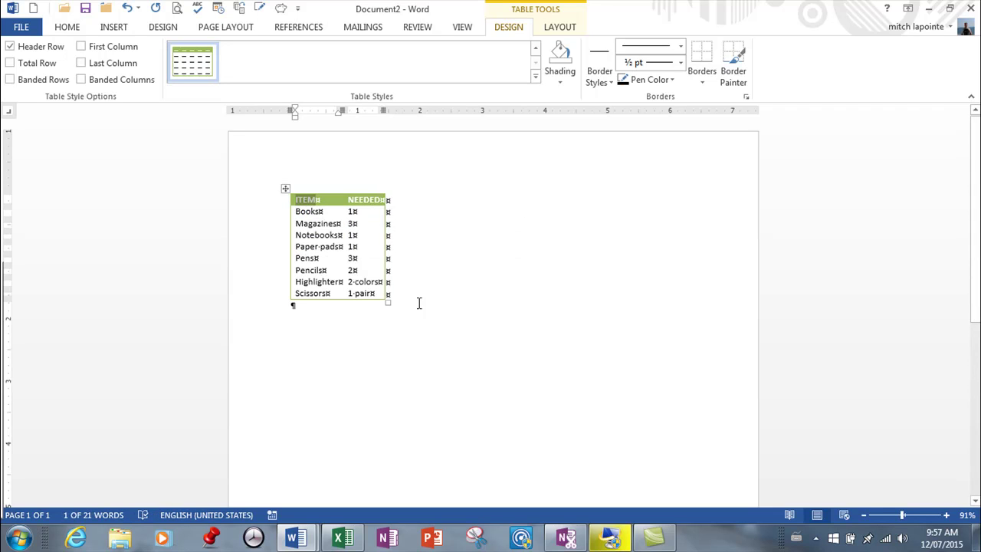
left_click_drag(388, 301, 514, 343)
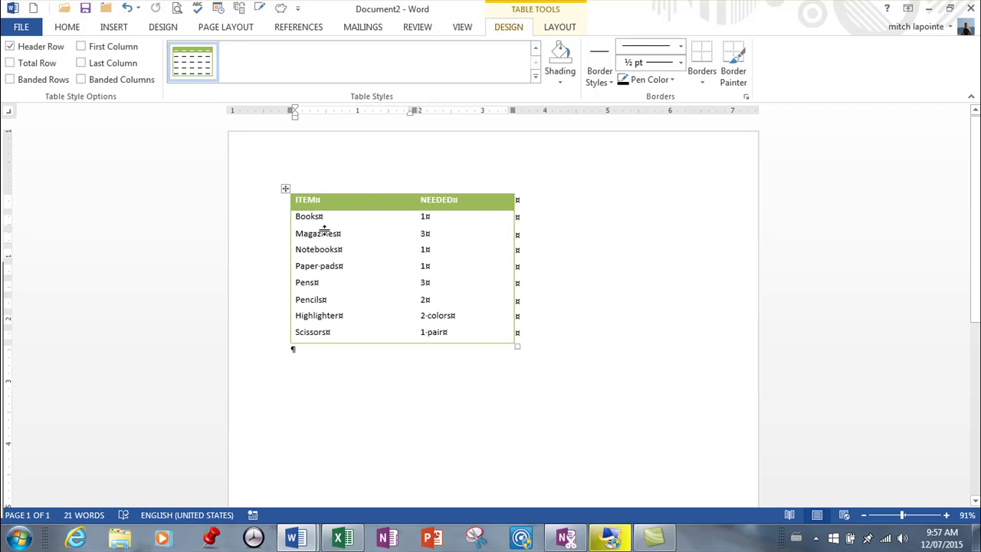
Step: Insert the Calendar 2 quick table above the item list and select its MAY title
left_click(115, 29)
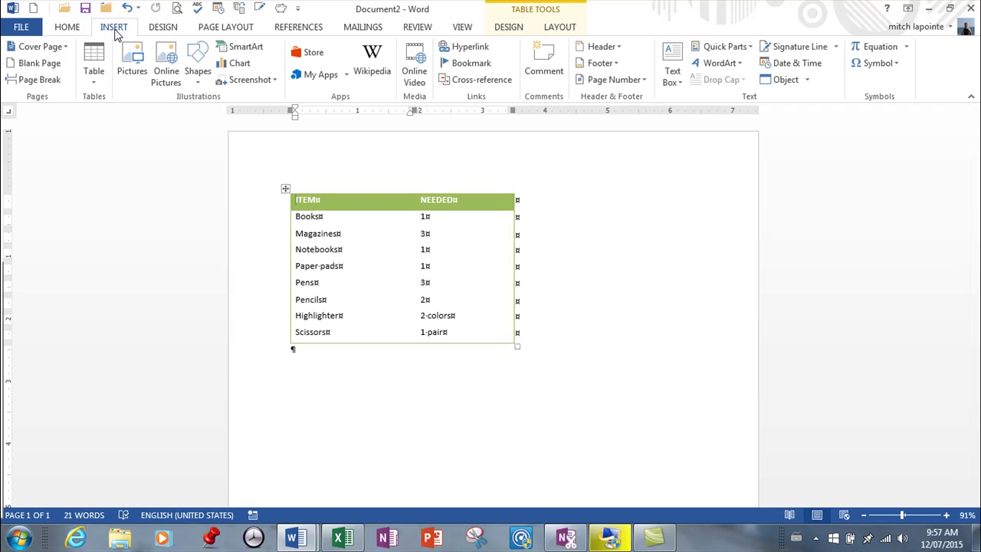
left_click(93, 84)
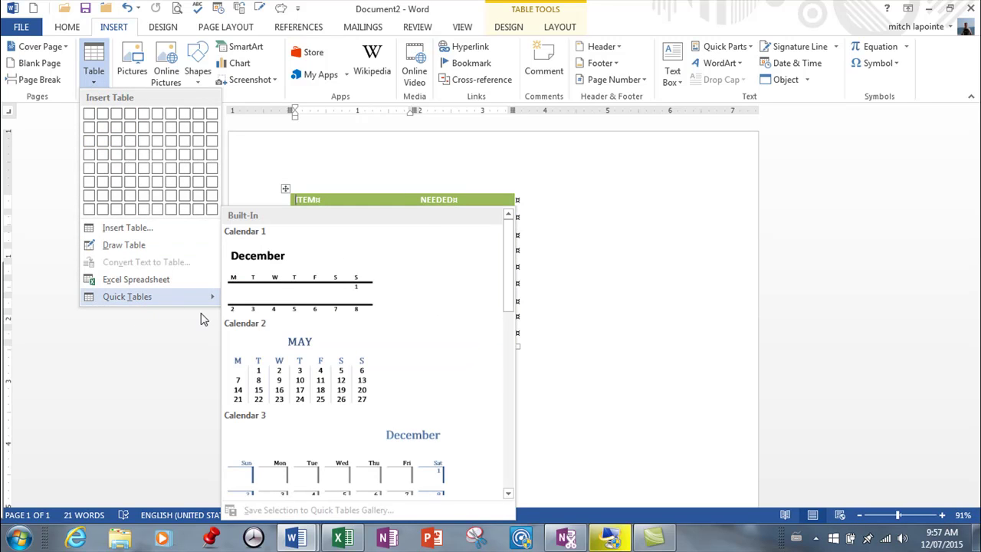
left_click(287, 371)
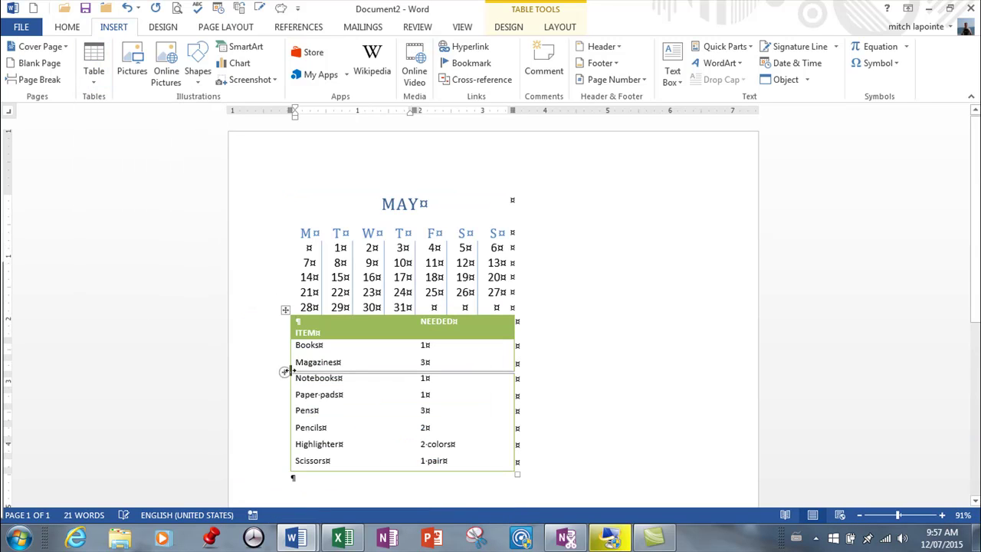
left_click(407, 277)
double_click(387, 204)
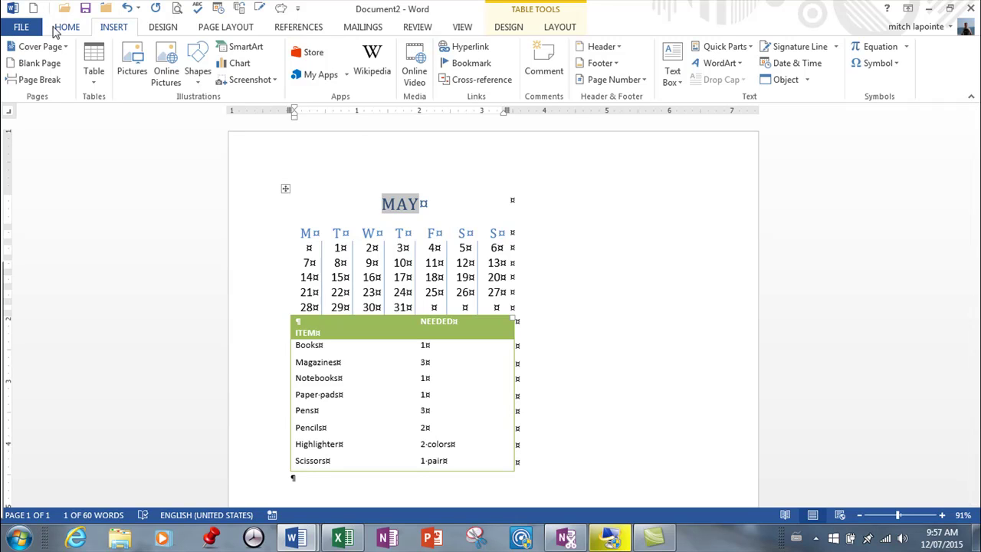
Step: Undo the calendar insertion, the table enlargement and the Tabular List insertion
left_click(128, 7)
left_click(127, 8)
left_click(127, 8)
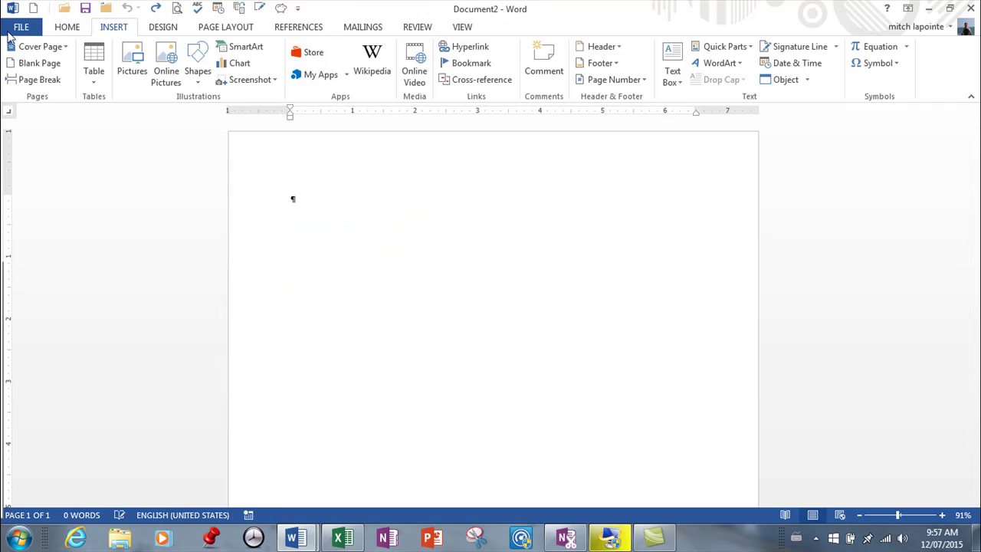
Step: Examine the templates offered for a new document and return to the blank document
left_click(33, 30)
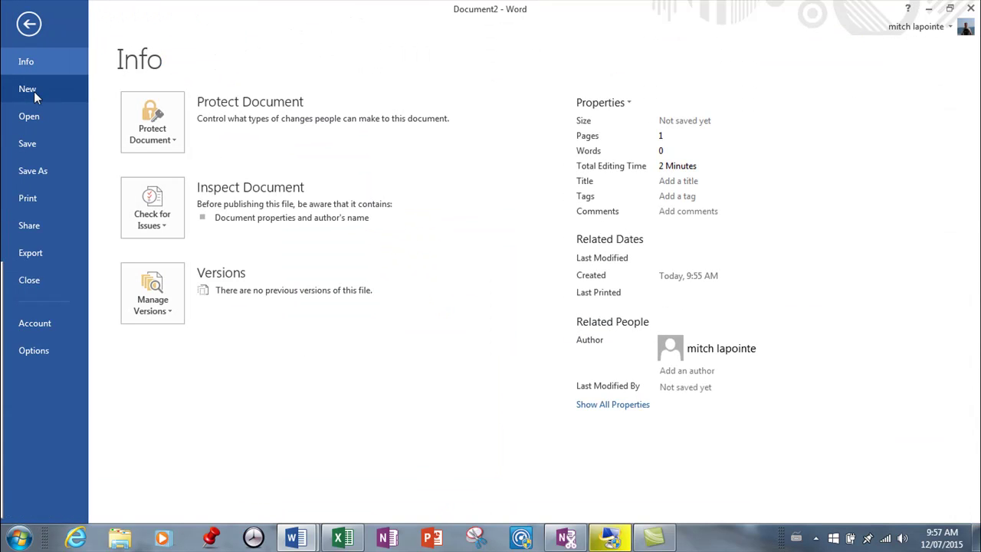
left_click(41, 85)
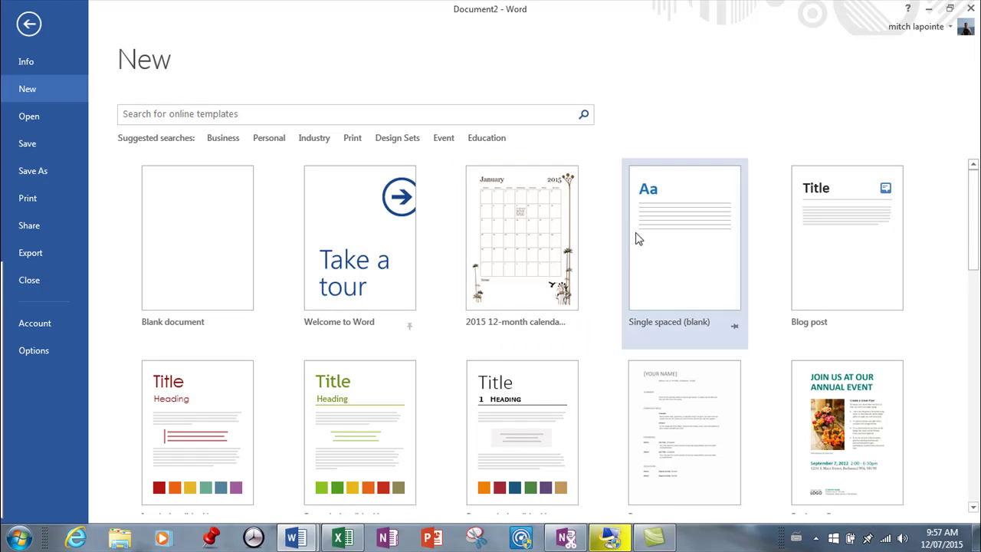
left_click(29, 25)
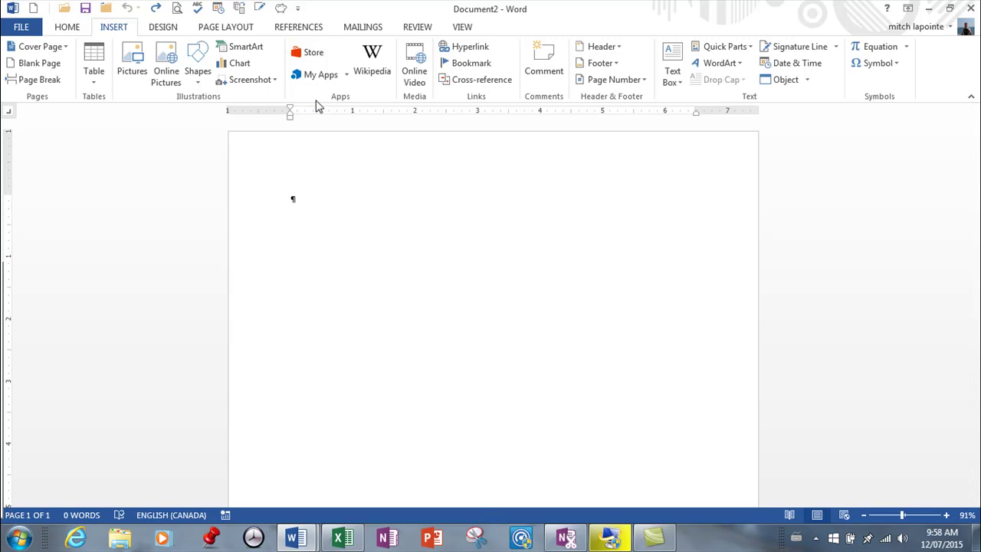
Step: Insert a table with two columns and one row into the blank document
left_click(94, 86)
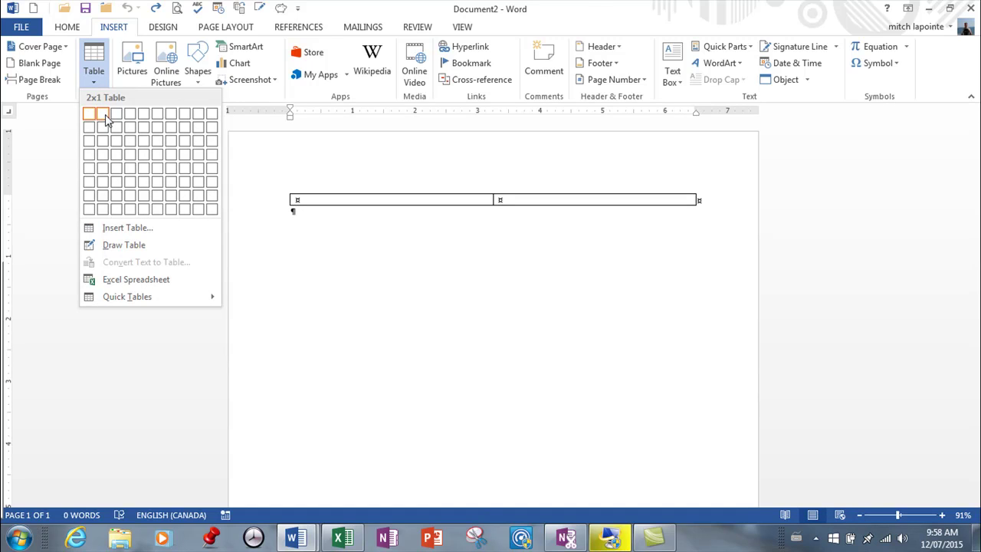
left_click(107, 121)
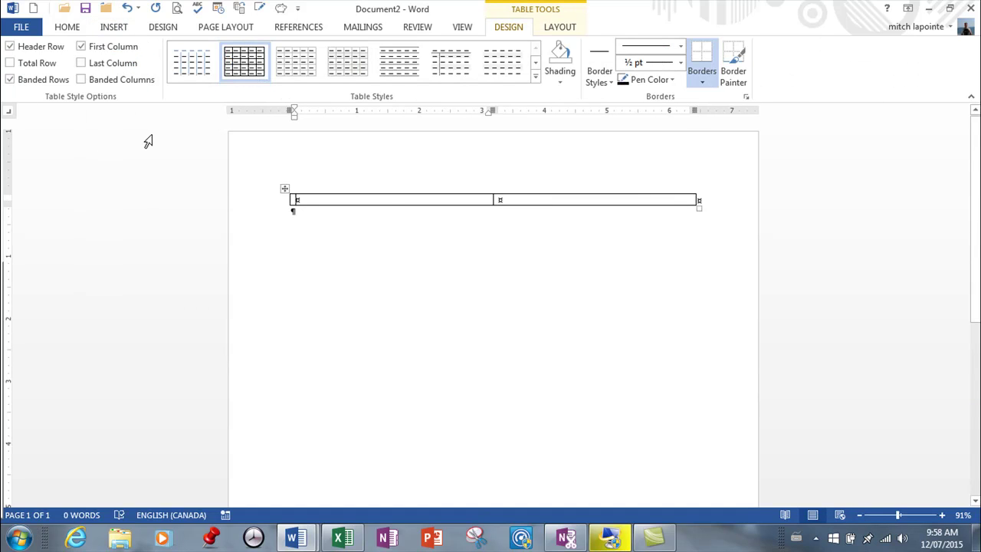
left_click_drag(389, 194, 388, 206)
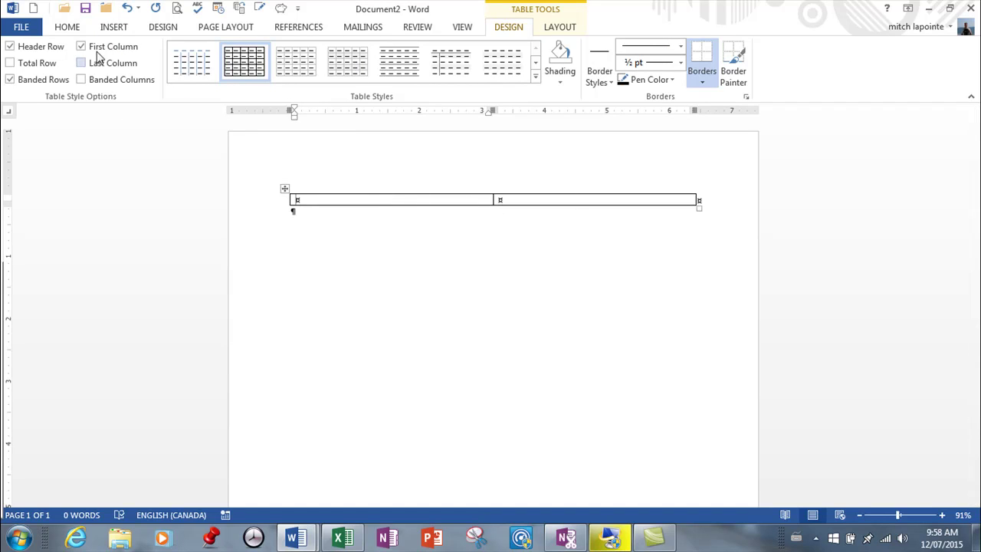
Step: Nest a table of two columns and three rows in each cell and stretch both to about 2.8 inches high
left_click(115, 29)
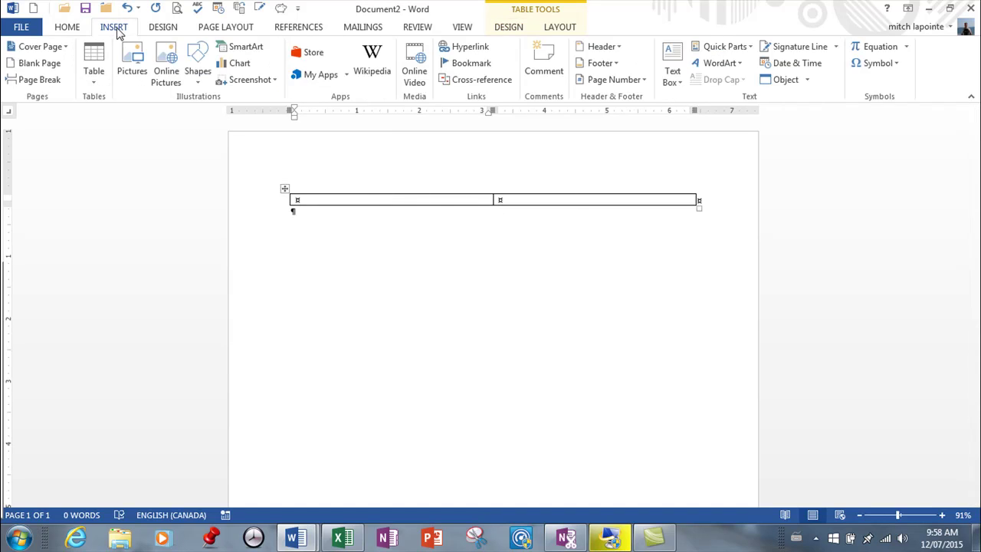
left_click(93, 84)
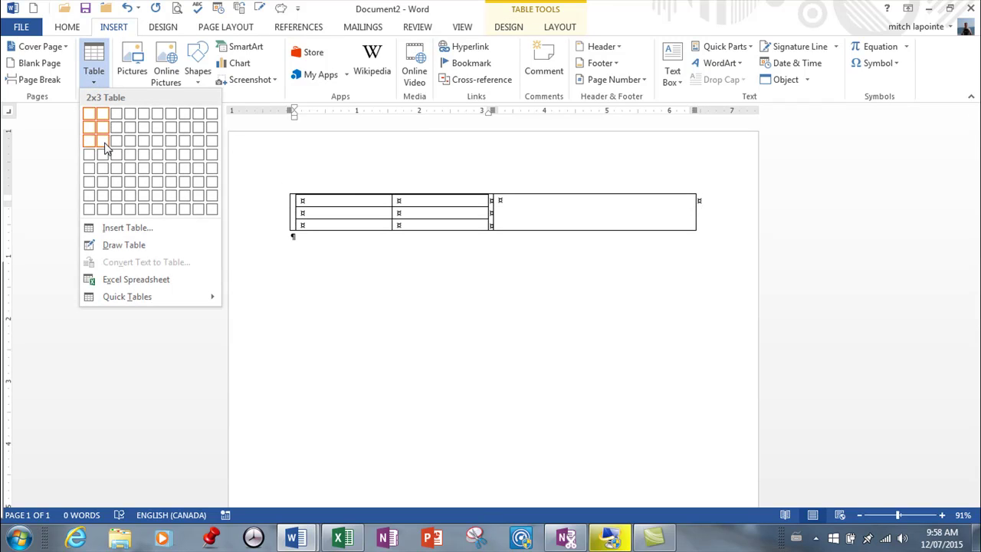
left_click(106, 147)
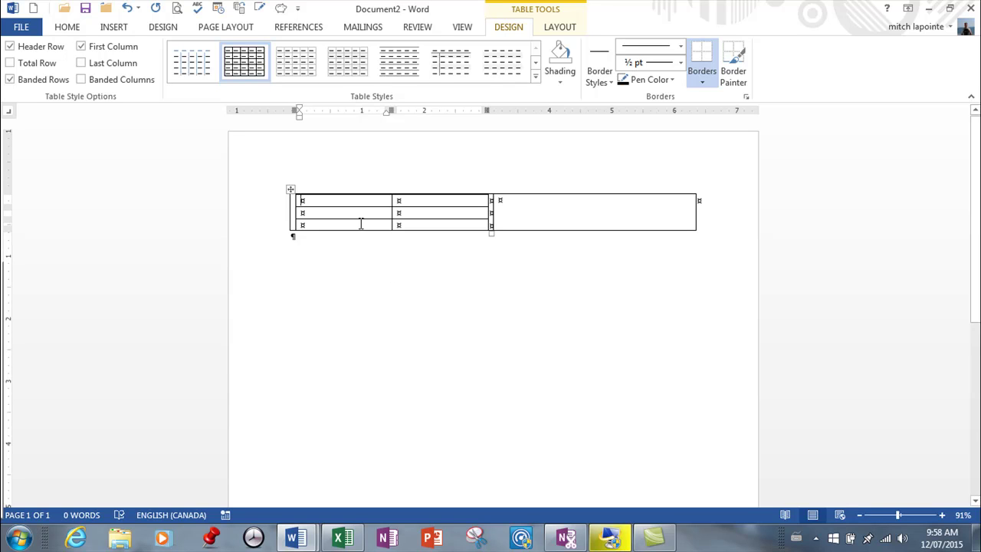
left_click(545, 209)
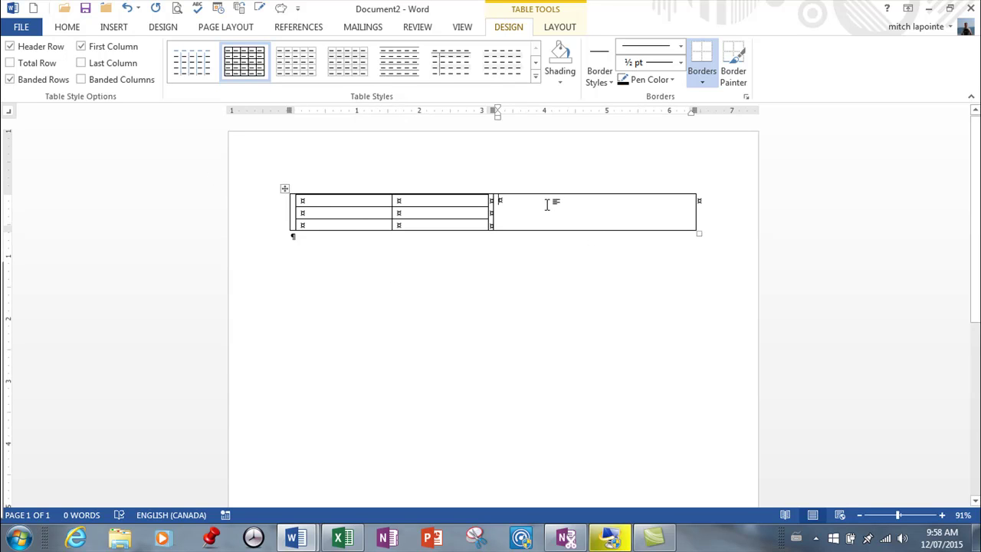
key("ctrl+v")
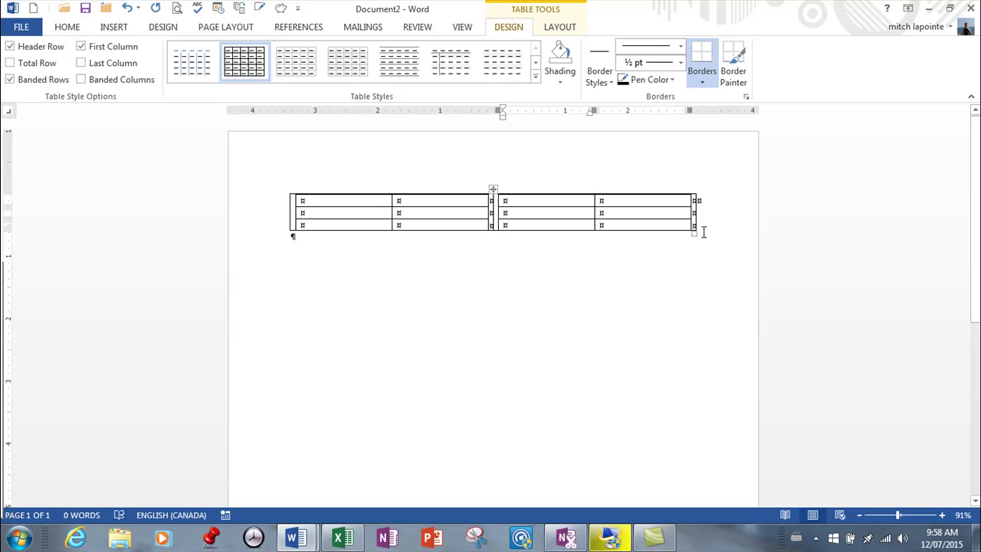
left_click_drag(695, 233, 692, 371)
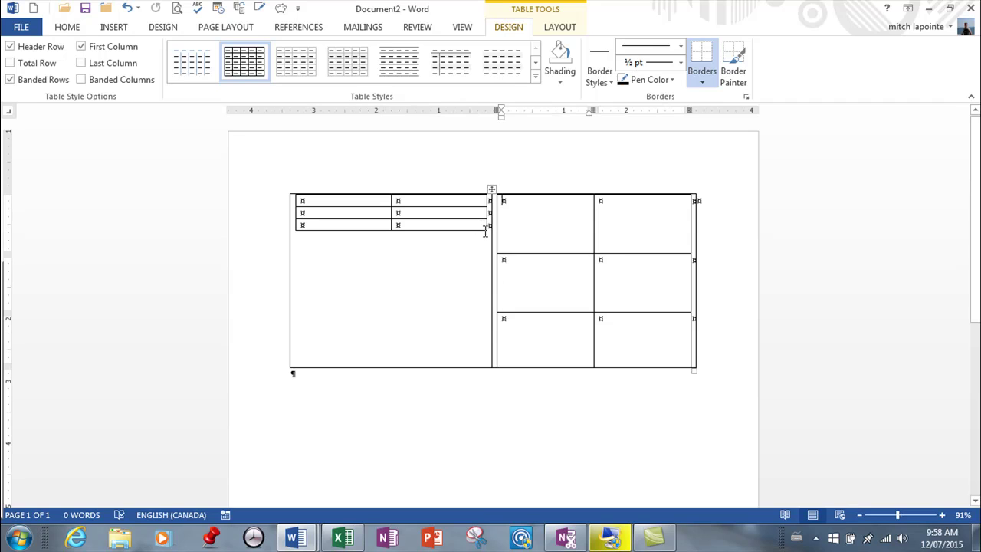
left_click_drag(487, 230, 489, 375)
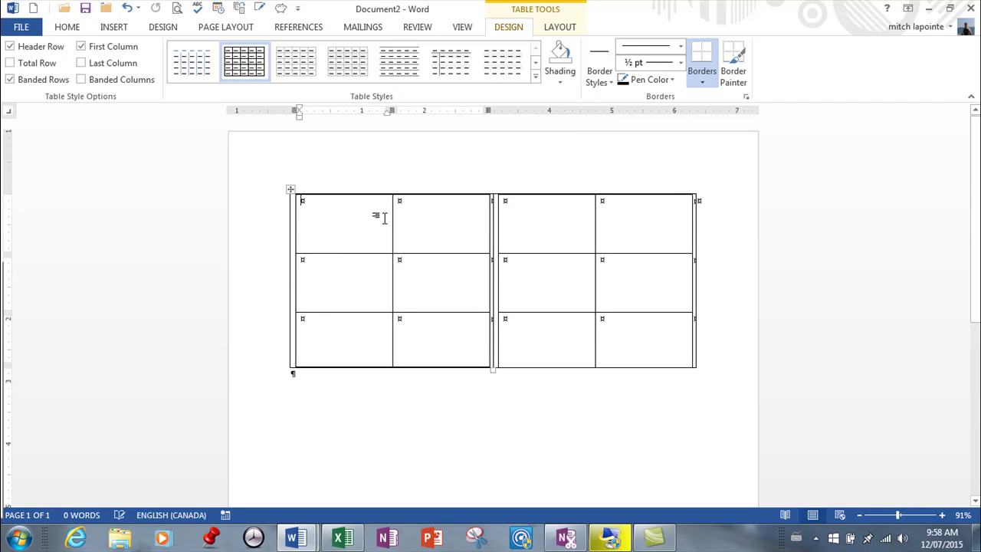
Step: Apply the orange banded style from the second row of Grid Tables to the nested table in the first cell
left_click(290, 190)
left_click(535, 79)
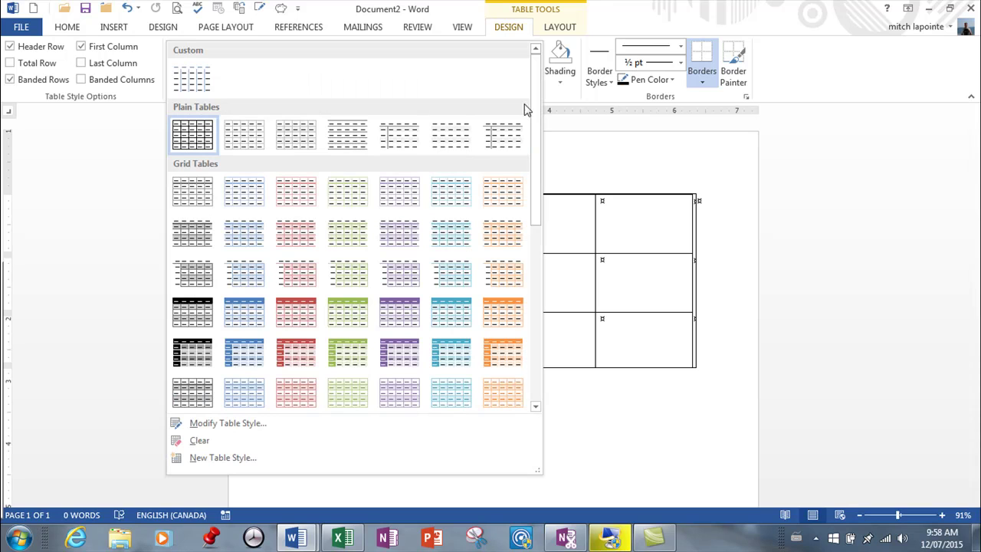
left_click(504, 245)
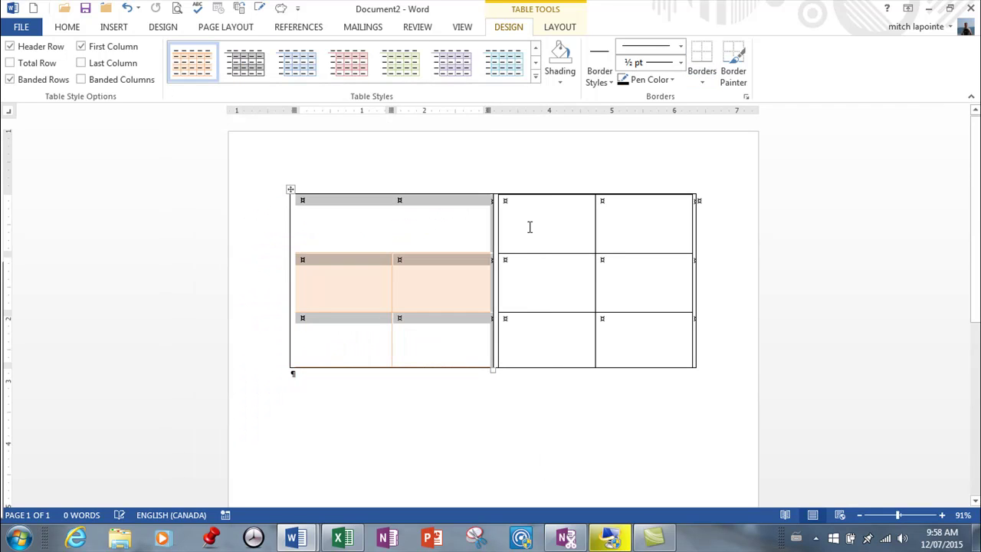
Step: Apply the same orange banded Grid Tables style to the nested table in the second cell
left_click(518, 216)
left_click(494, 189)
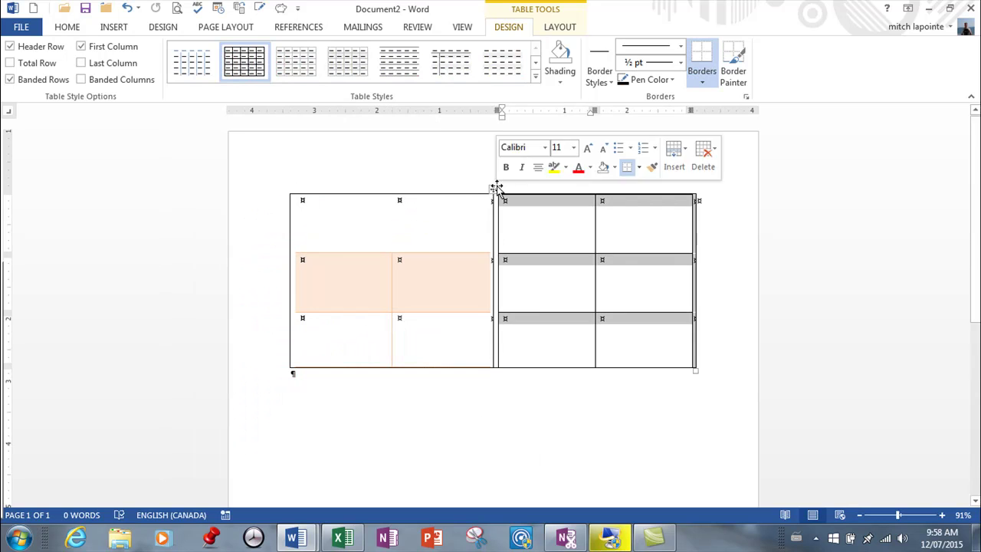
left_click(534, 72)
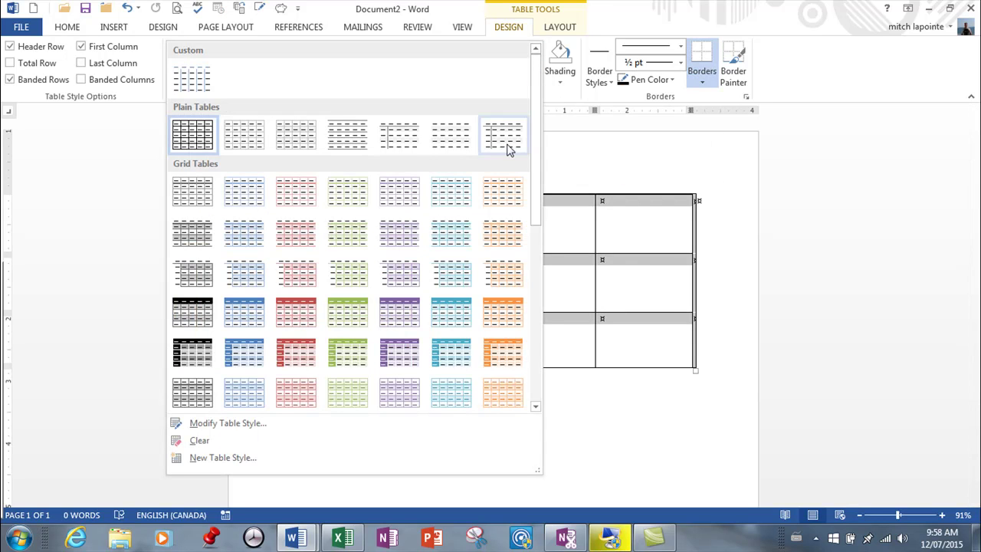
left_click(511, 240)
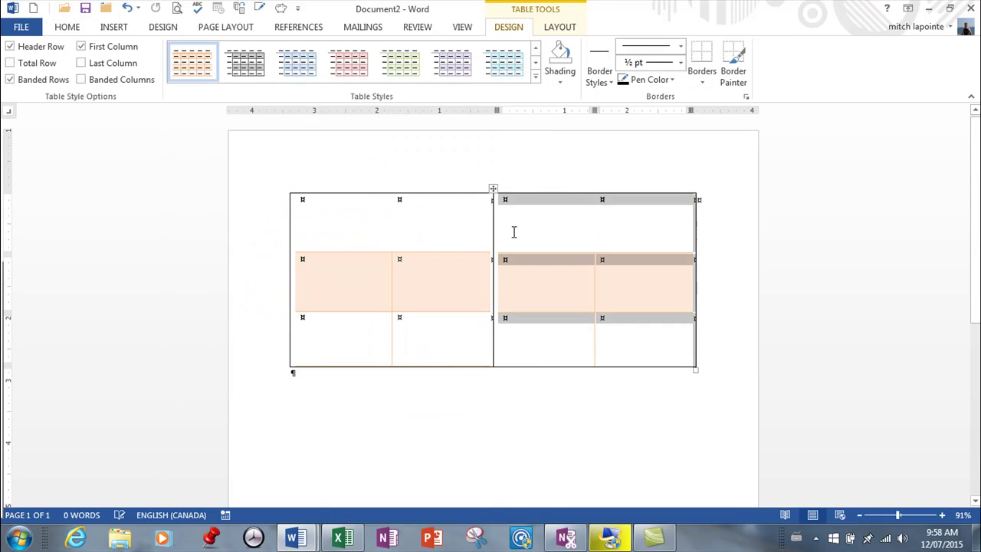
key("ctrl+z")
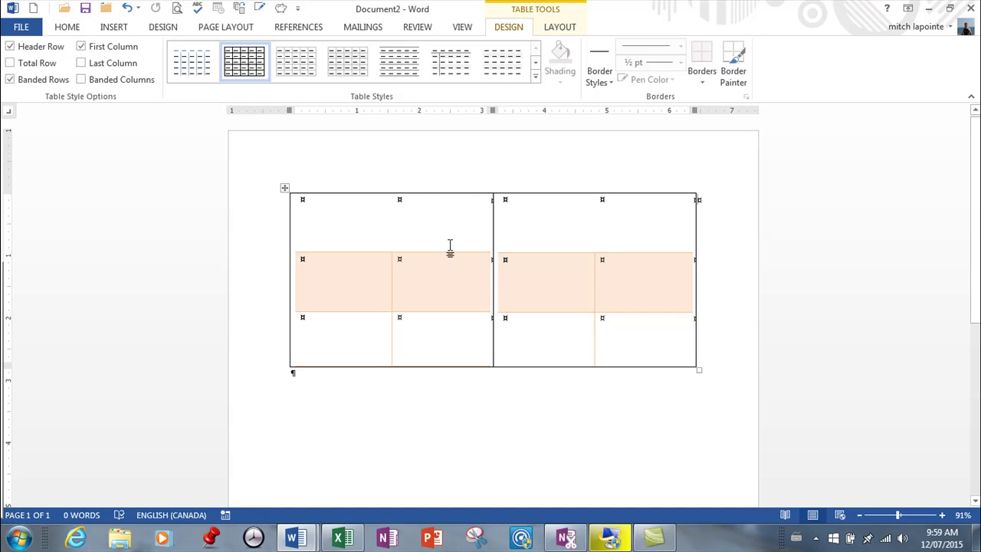
mouse_move(515, 164)
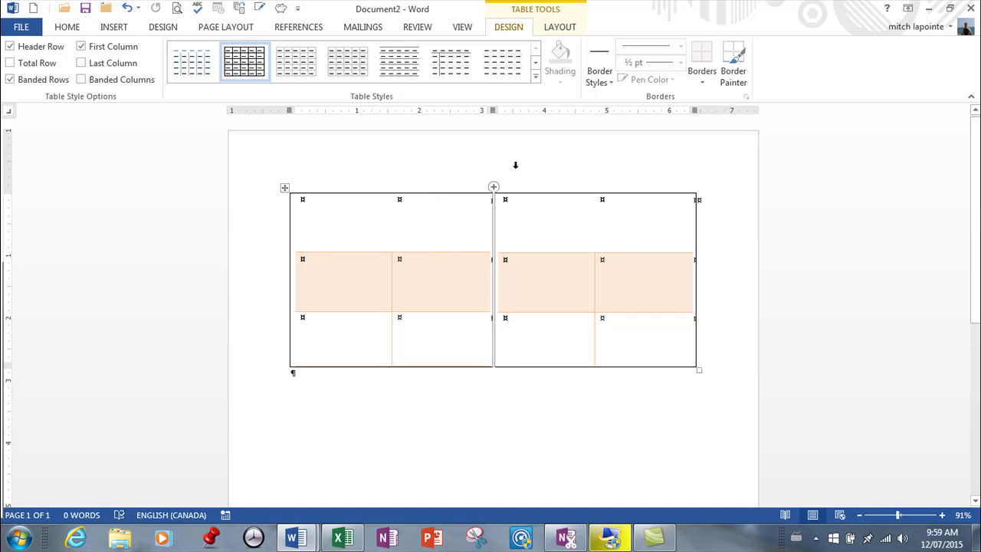
Step: Apply the first Plain Tables style, with black borders around every cell, to the outer two-column table
left_click(535, 76)
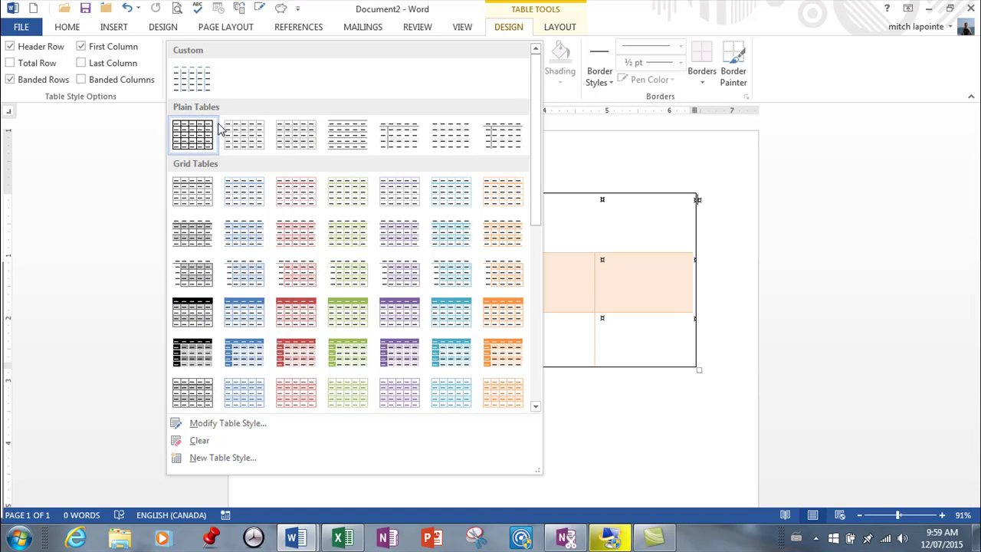
scroll(325, 135, "down", 5)
scroll(324, 191, "up", 5)
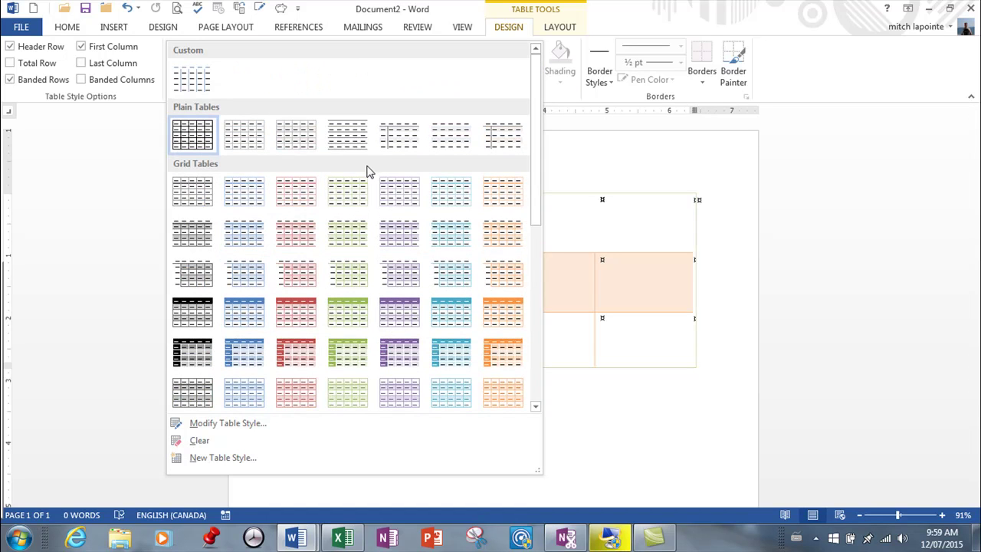
left_click(191, 136)
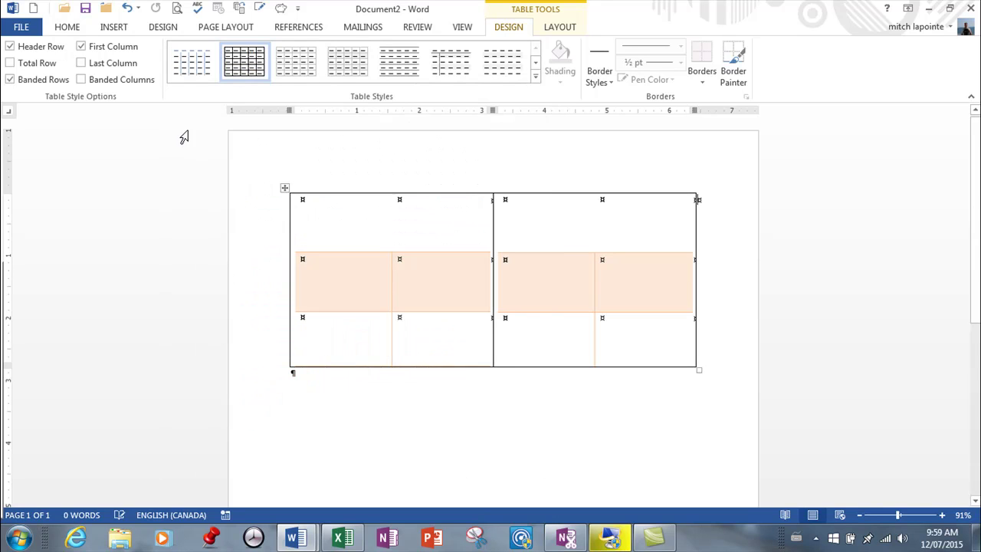
Step: Show the table gridlines to examine the cell boundaries of the nested tables, and hide them again
left_click(568, 27)
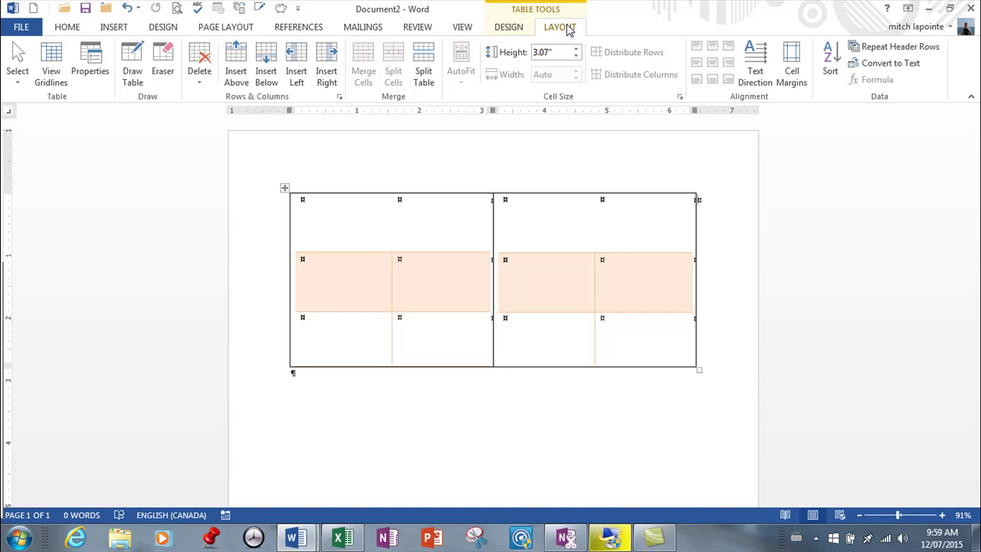
left_click(51, 62)
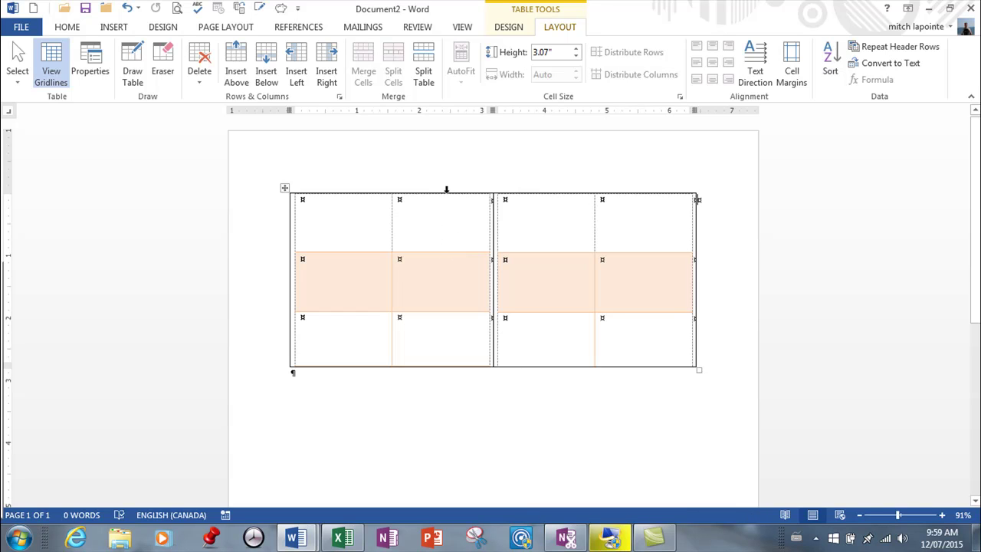
left_click(52, 66)
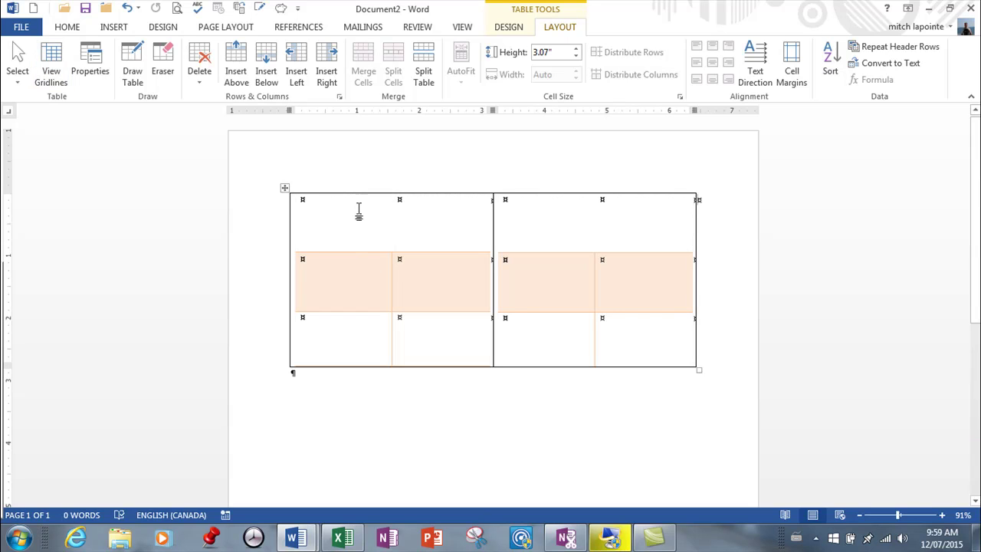
Step: Review the Borders and Shading settings for the middle row of the first nested table without changing them
left_click(398, 267)
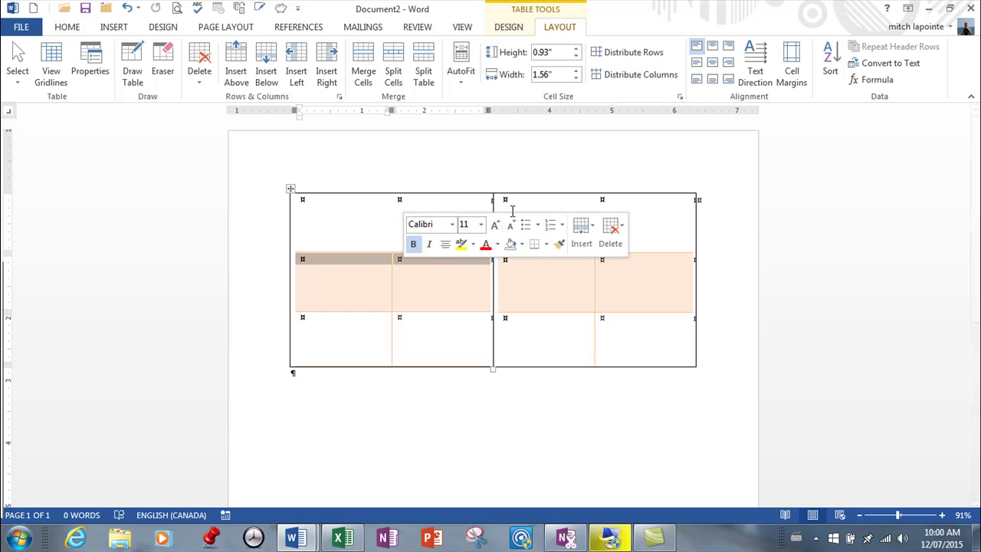
left_click(509, 27)
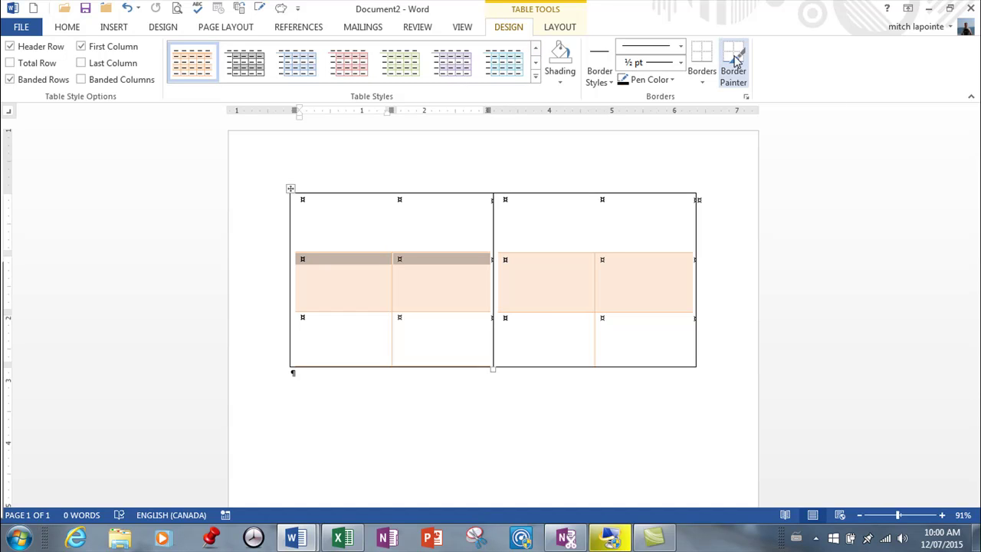
left_click(746, 100)
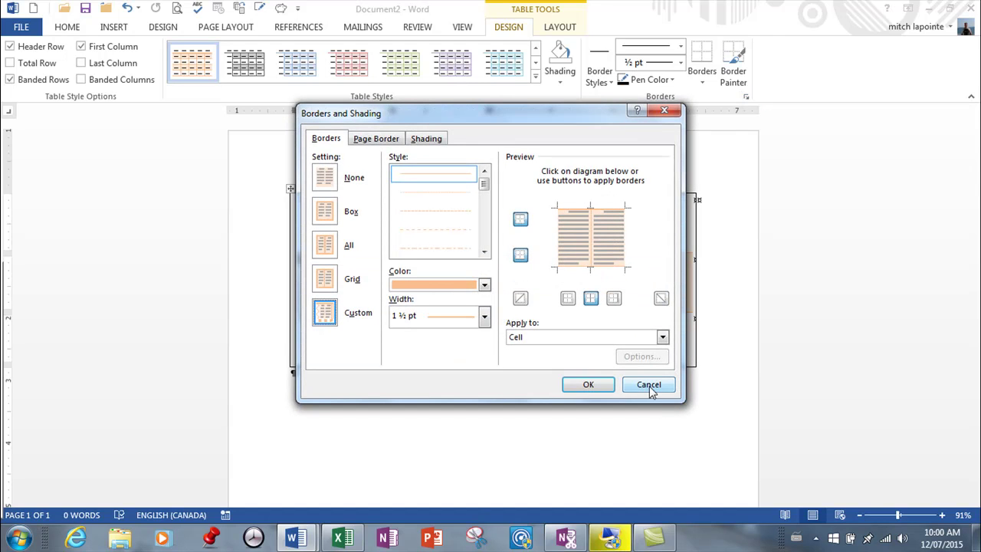
left_click(650, 385)
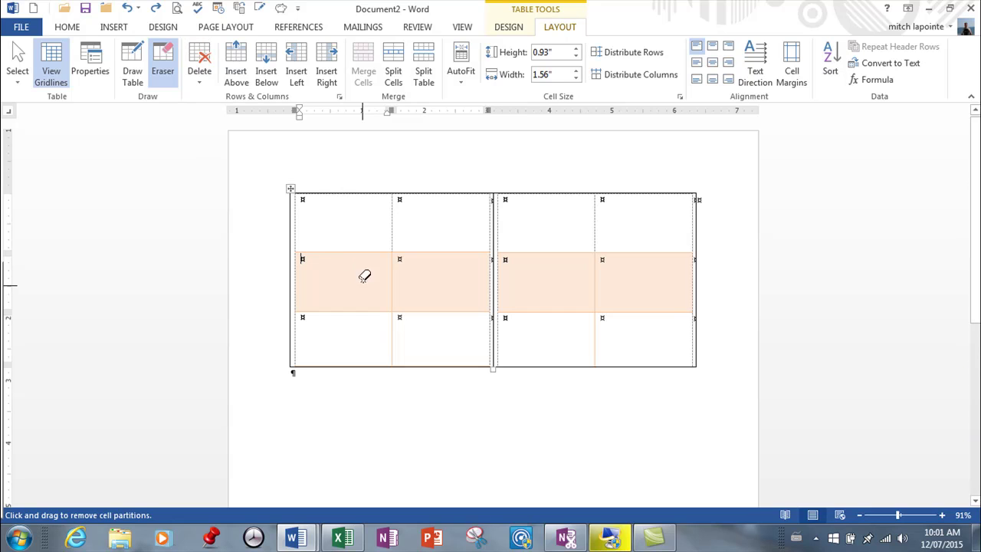
Step: Try erasing the border between the top two cells in the first nested table's first column, and undo it
left_click(338, 252)
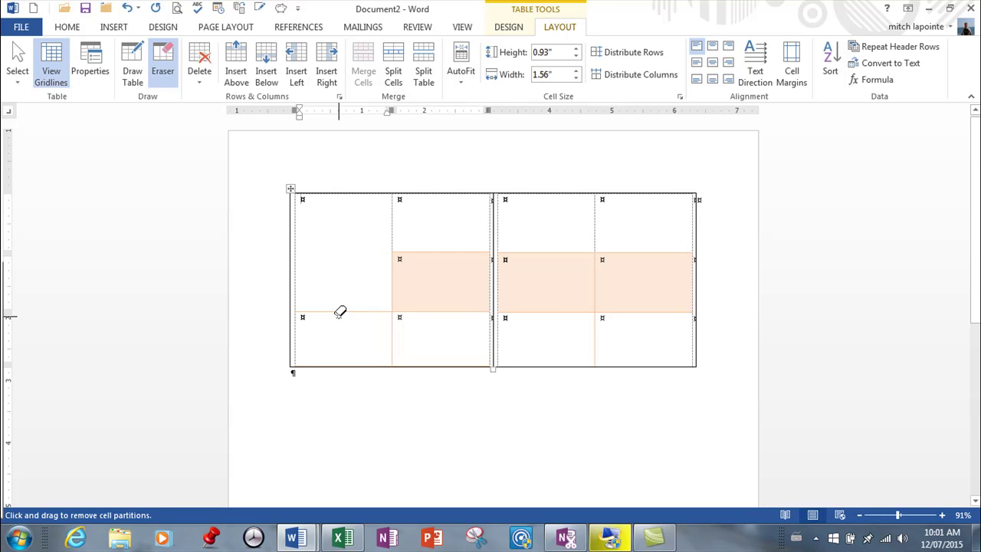
left_click(128, 8)
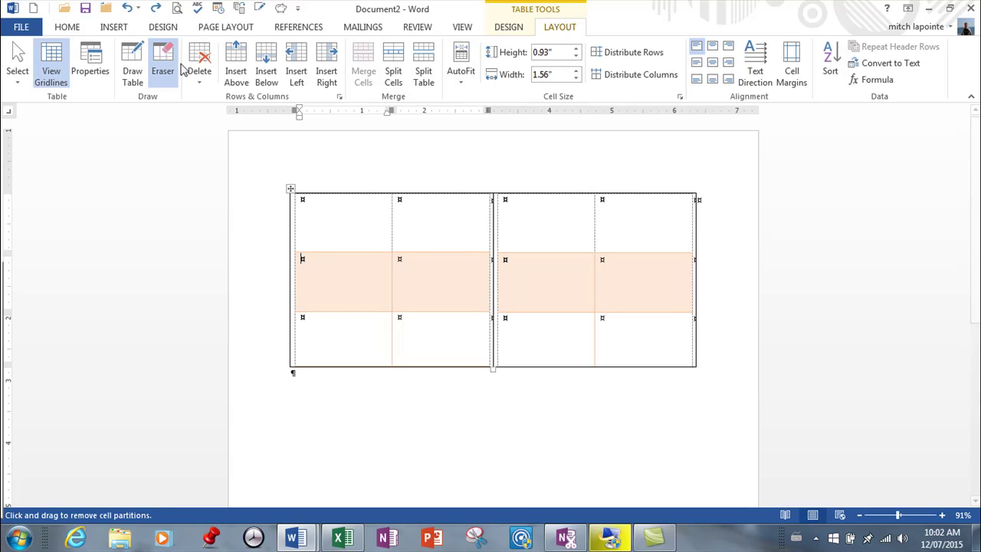
left_click(159, 75)
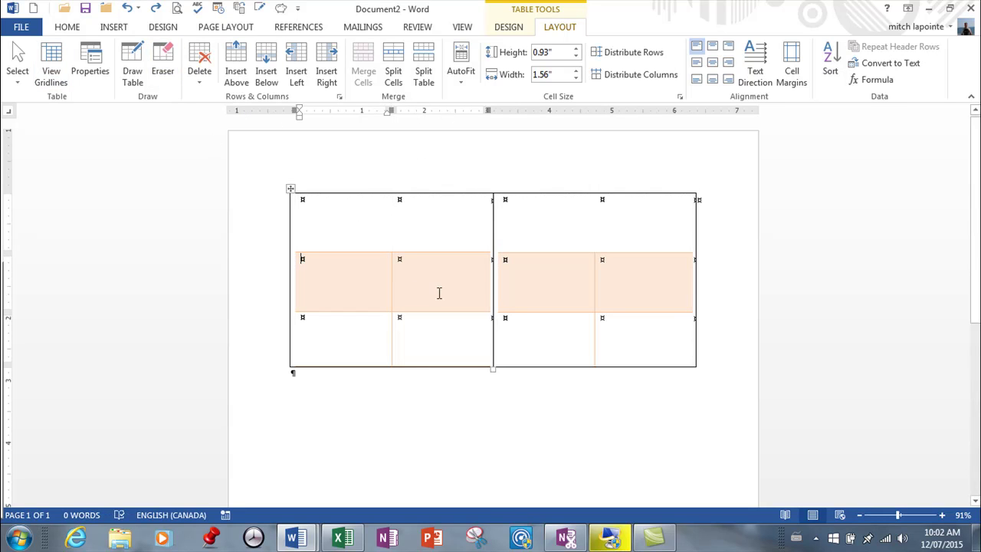
left_click_drag(357, 227, 361, 274)
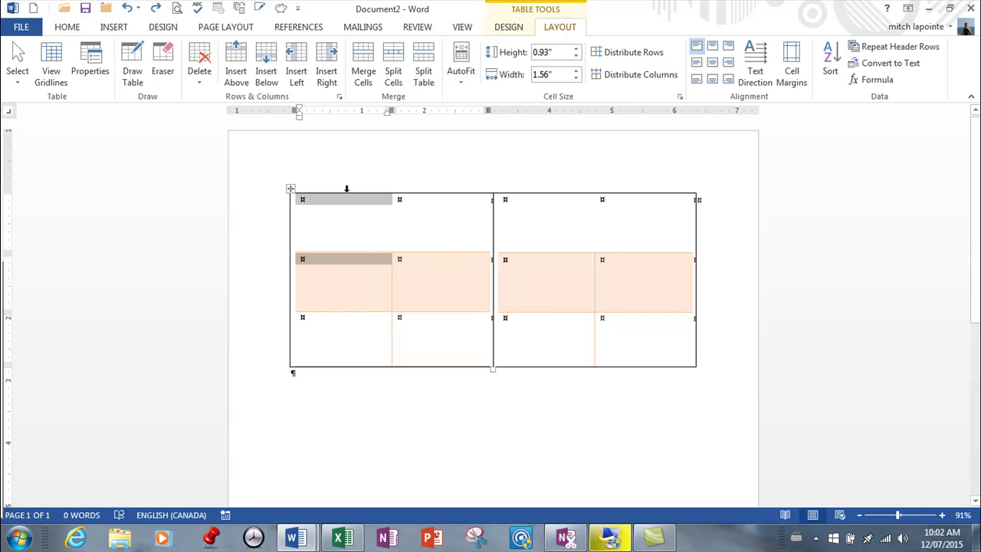
left_click(291, 189)
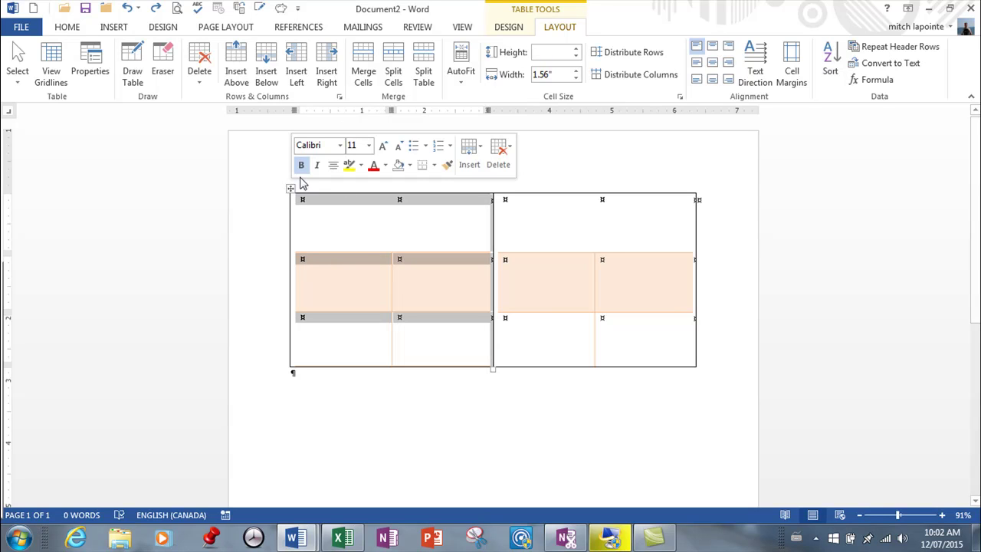
left_click(289, 191)
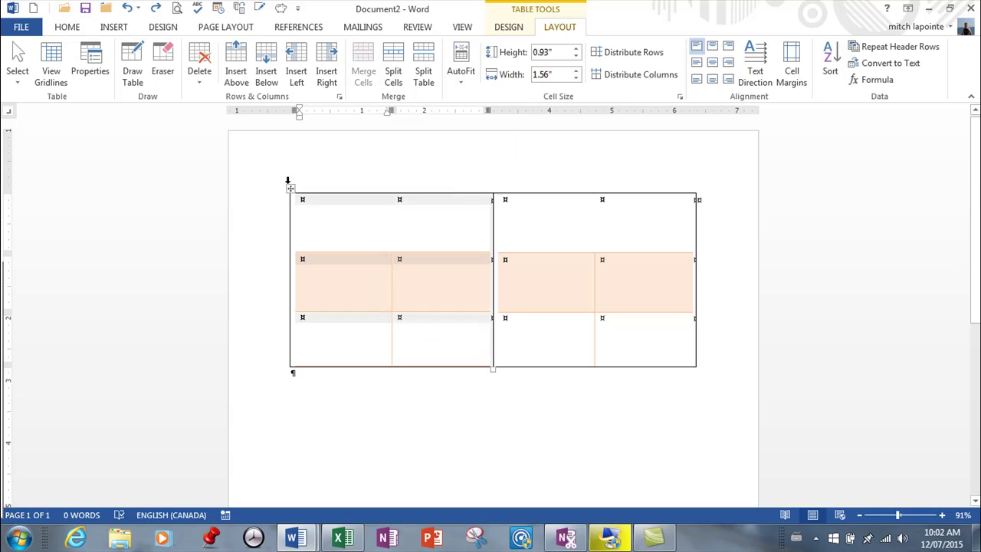
left_click(288, 189)
left_click(287, 190)
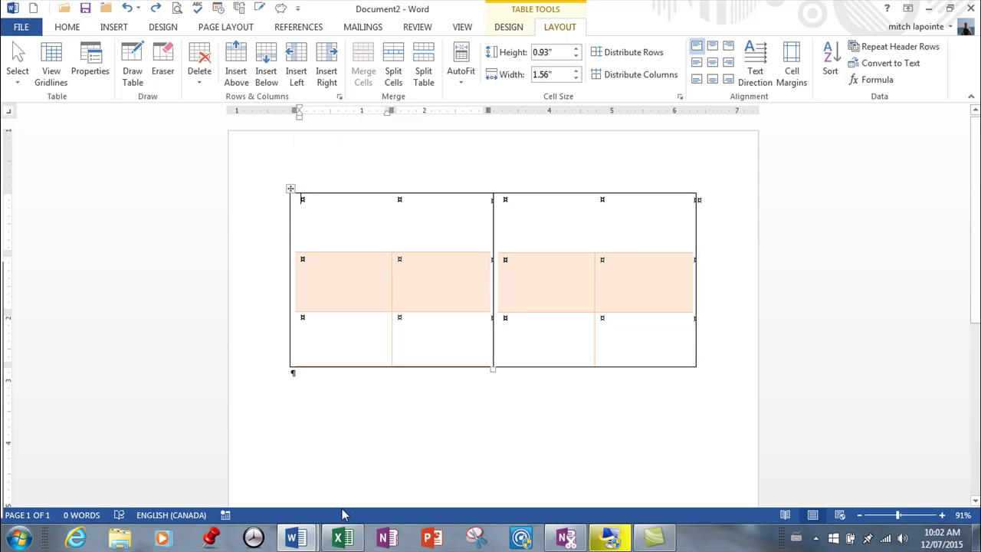
Step: Switch to the recipe document in Word and correct the misspelled heading "protien" to "protein"
left_click(342, 538)
mouse_move(295, 538)
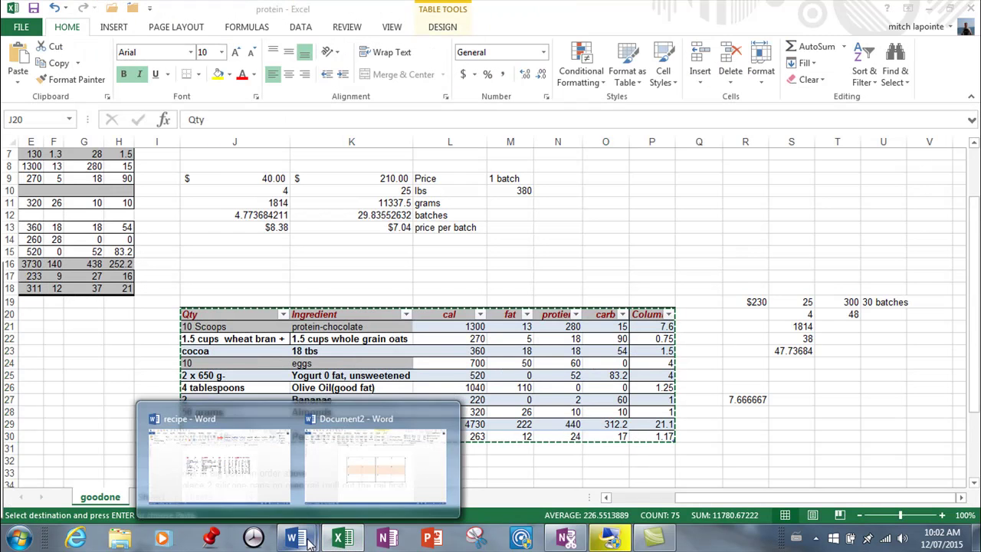
left_click(272, 465)
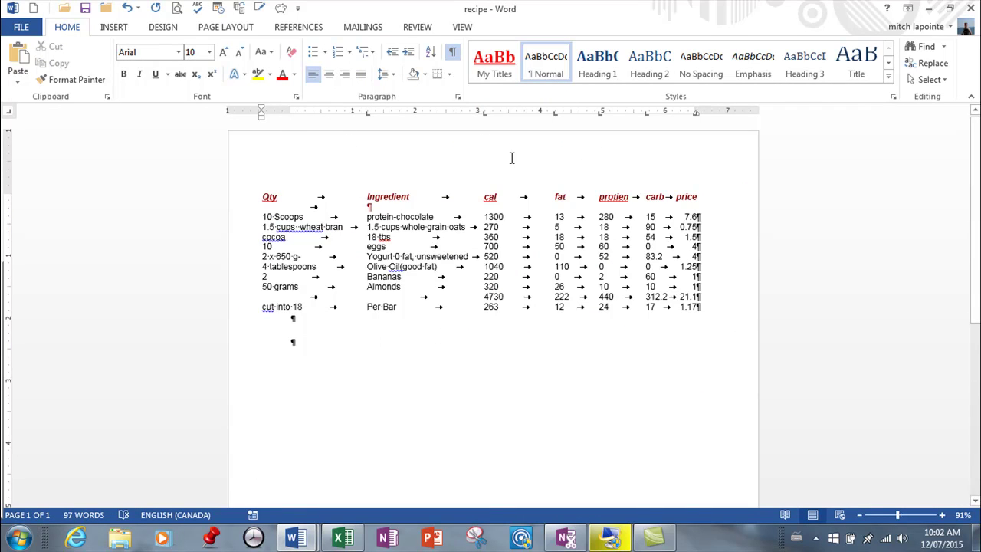
right_click(611, 193)
left_click(649, 213)
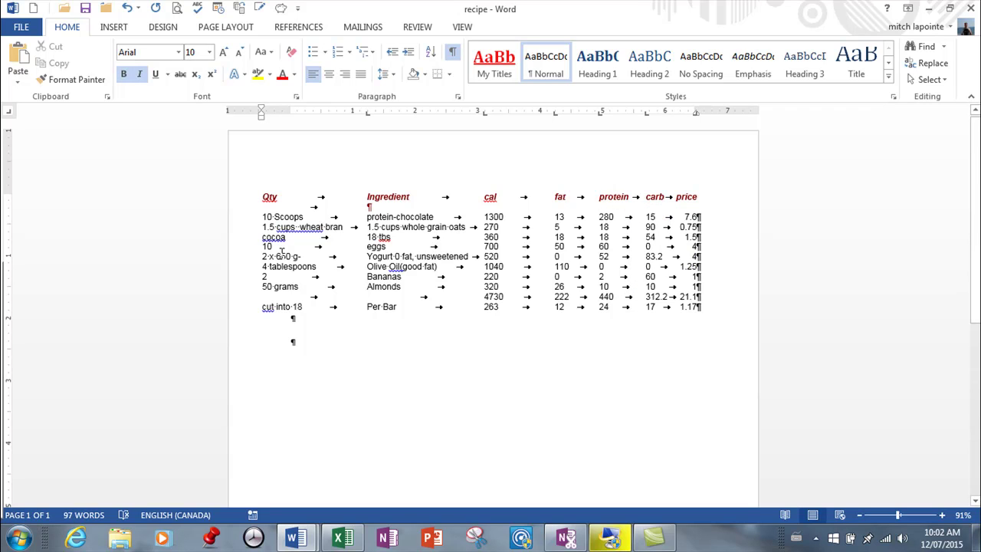
Step: Convert the entire tabbed recipe text into a table with 8 columns and automatic fixed column width, separating text at tabs
left_click(453, 52)
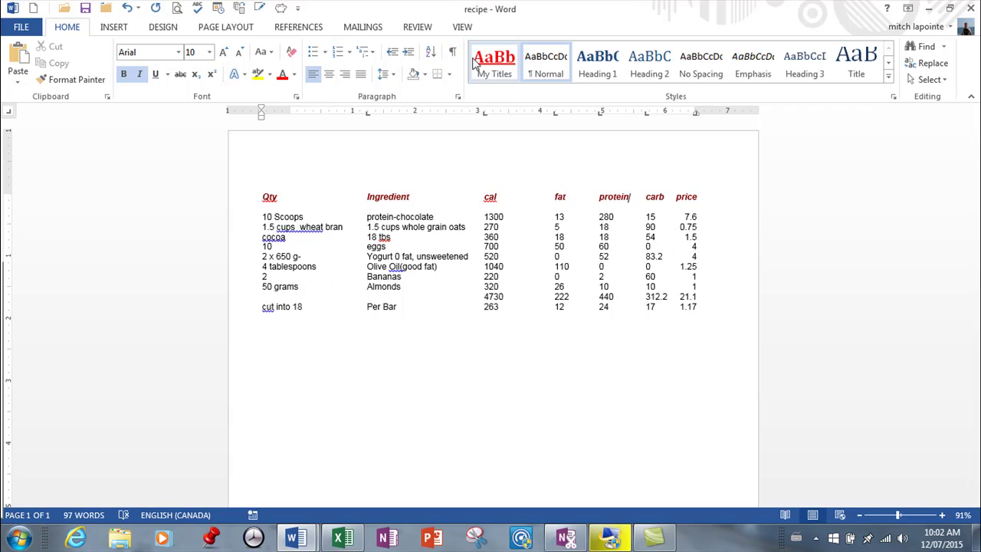
left_click(452, 53)
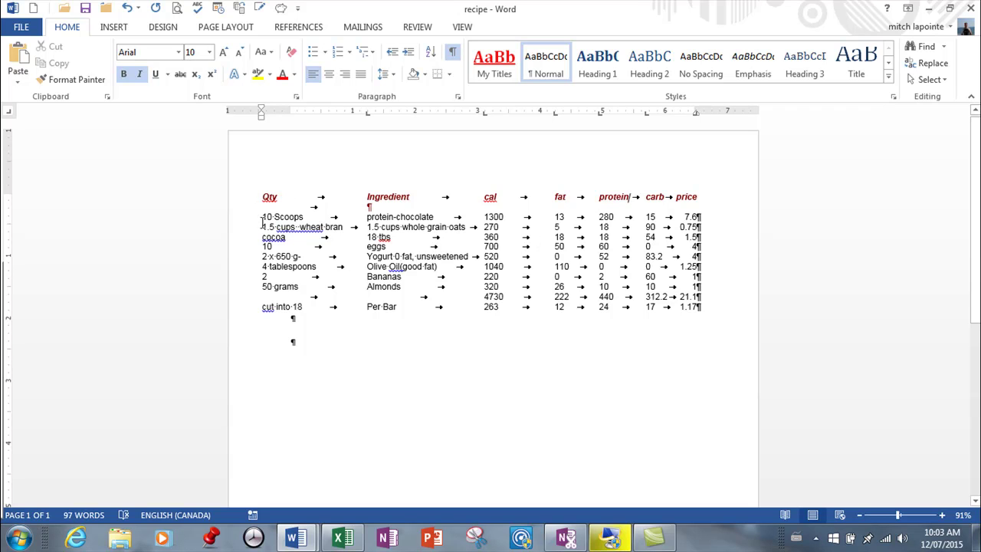
left_click_drag(266, 196, 701, 307)
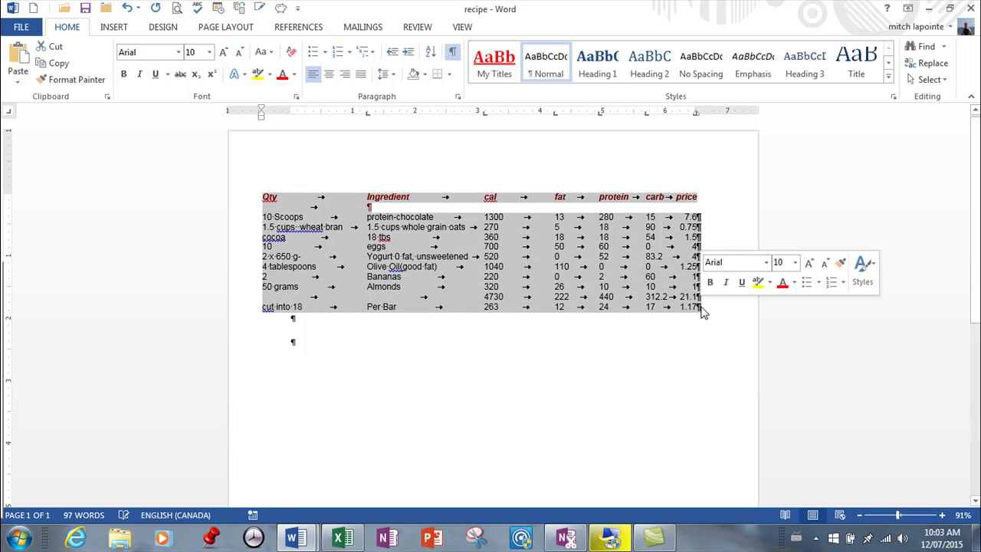
left_click(115, 29)
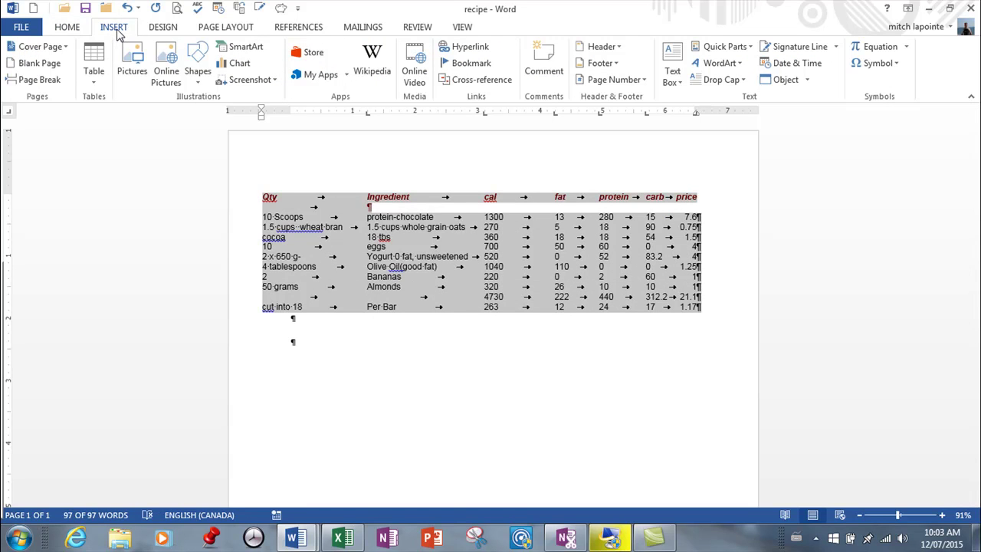
left_click(94, 77)
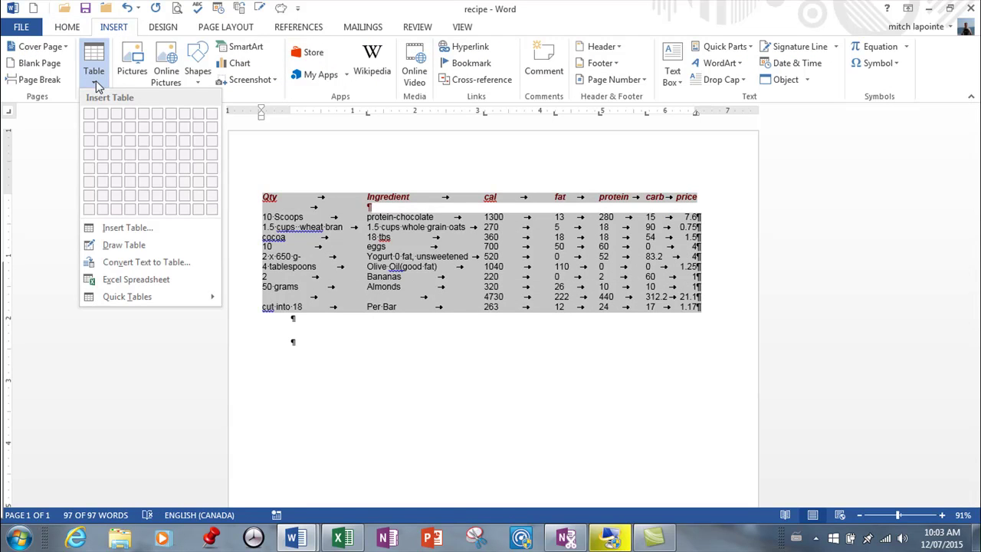
left_click(102, 266)
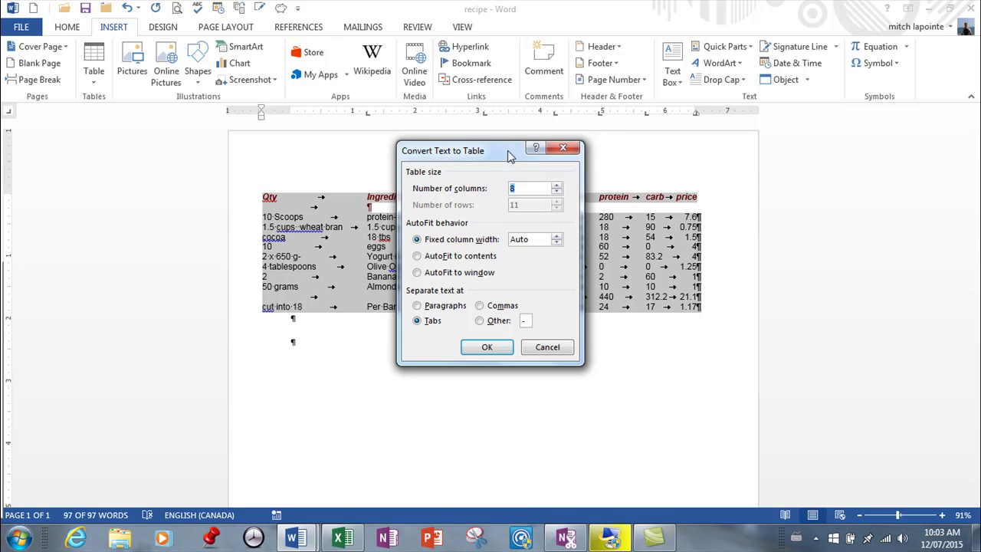
left_click_drag(509, 151, 530, 304)
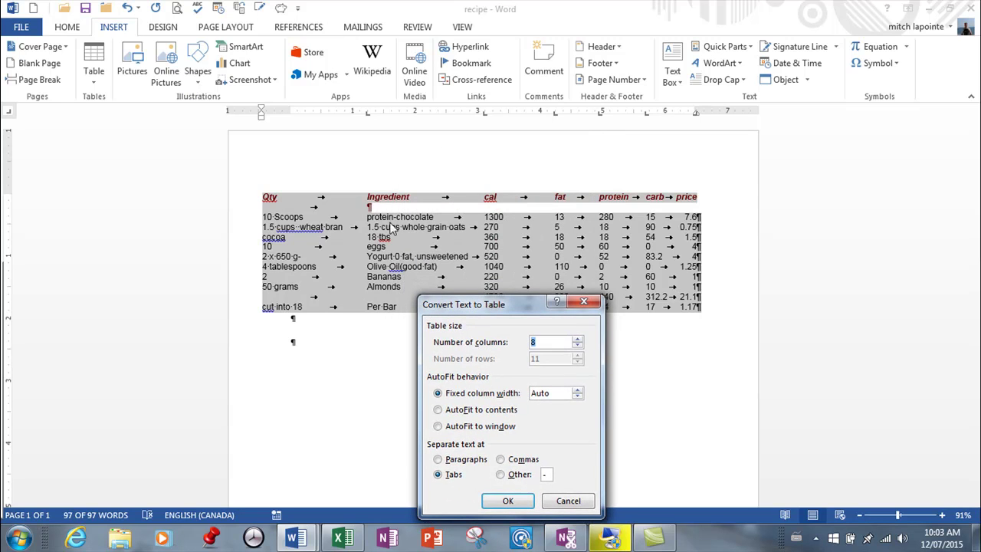
left_click_drag(533, 312, 556, 248)
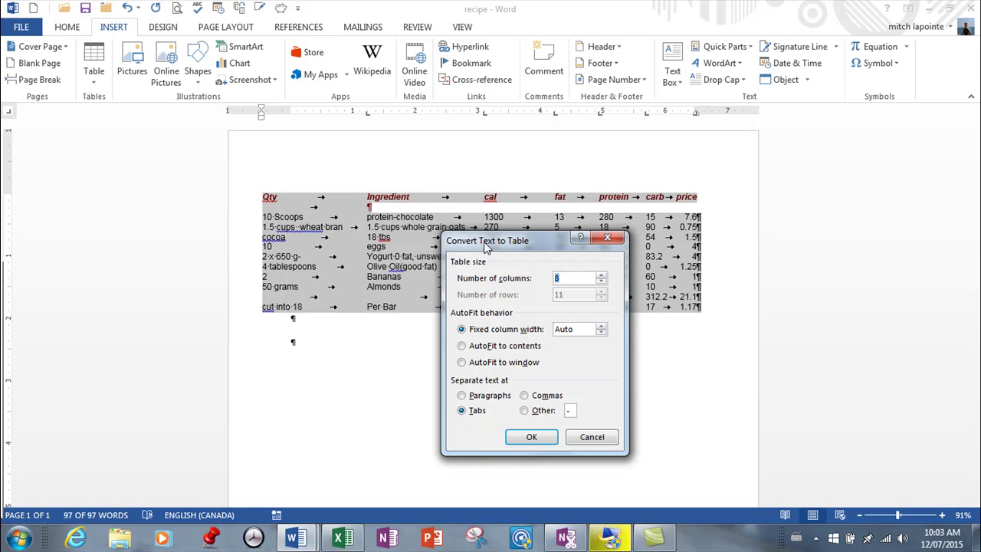
left_click_drag(557, 250, 501, 214)
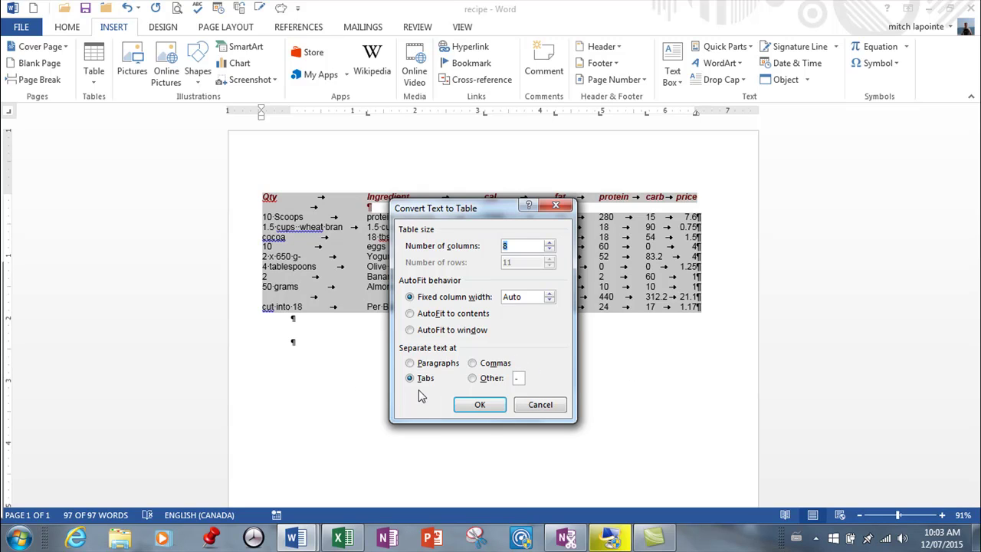
left_click(479, 405)
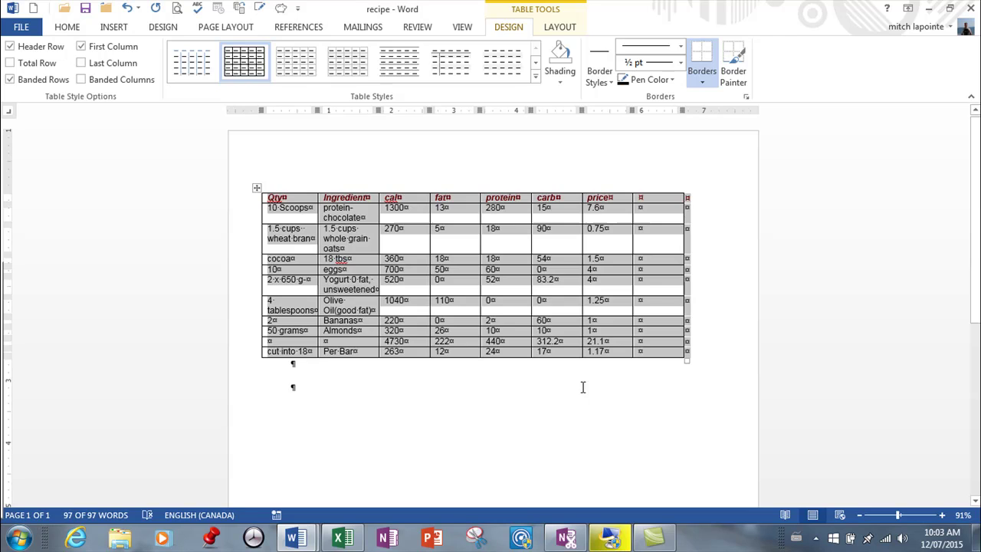
left_click(617, 388)
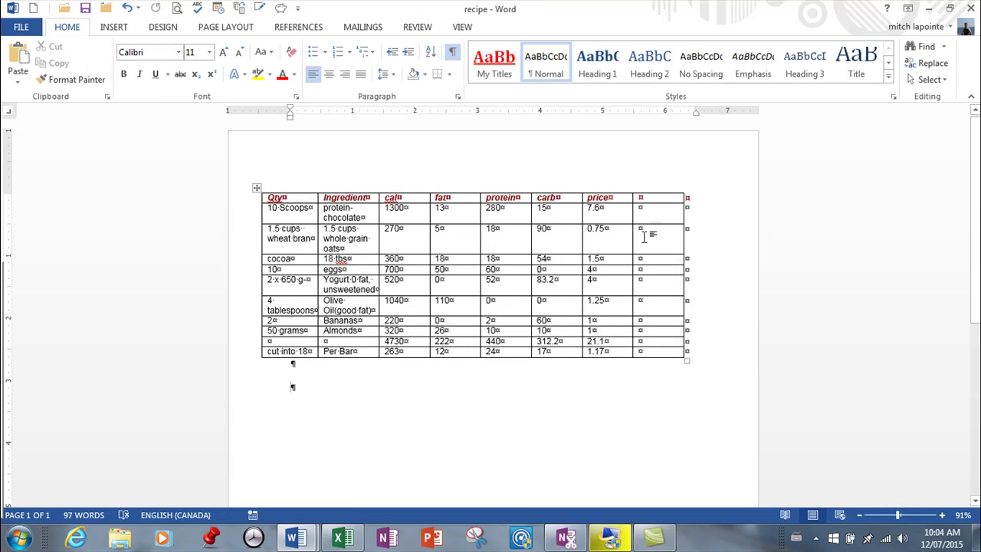
Step: Delete the empty last column of the recipe table and enlarge the table to about 7 inches wide
left_click(656, 184)
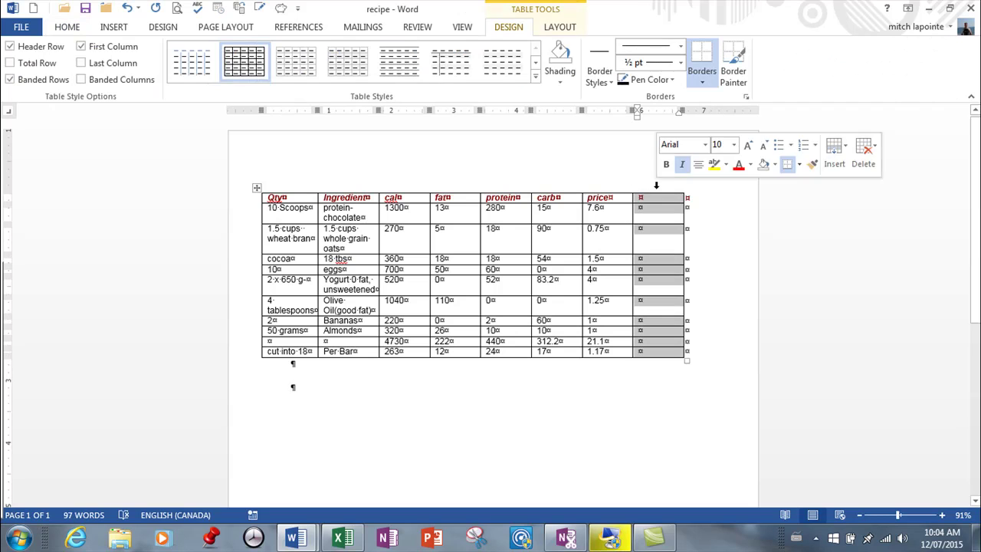
left_click(548, 32)
left_click(200, 73)
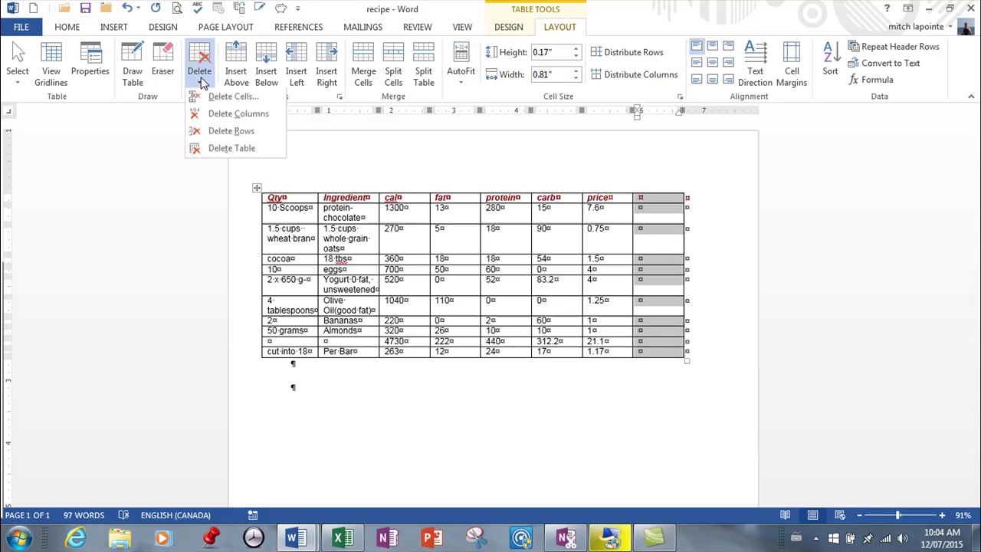
left_click(230, 115)
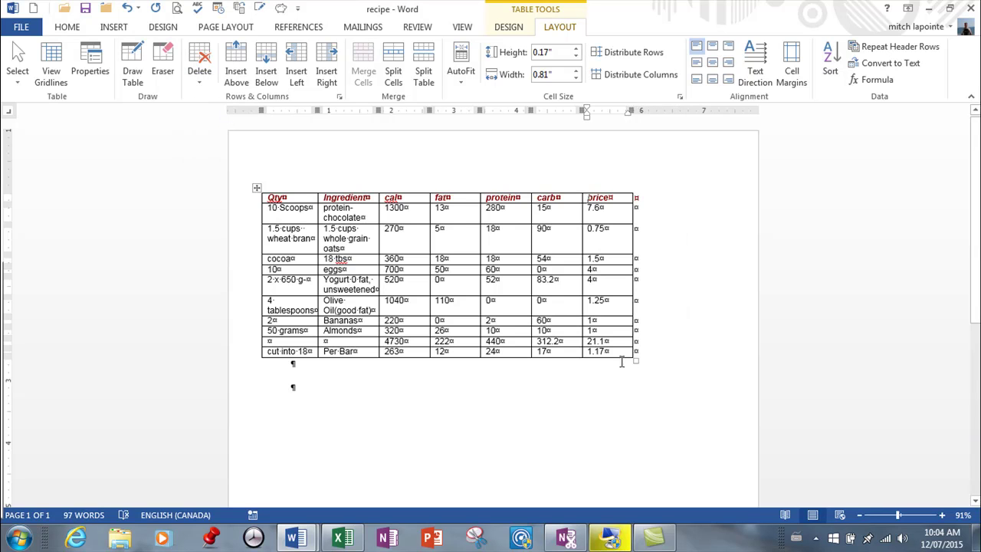
left_click_drag(633, 360, 707, 402)
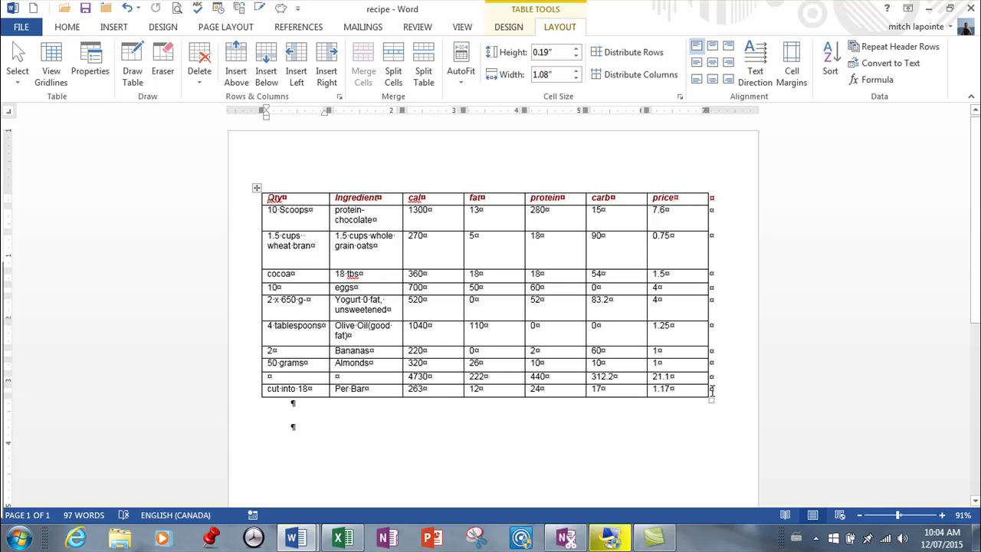
Step: Convert the entire recipe table back to text, separating the cell contents with tabs
left_click(256, 187)
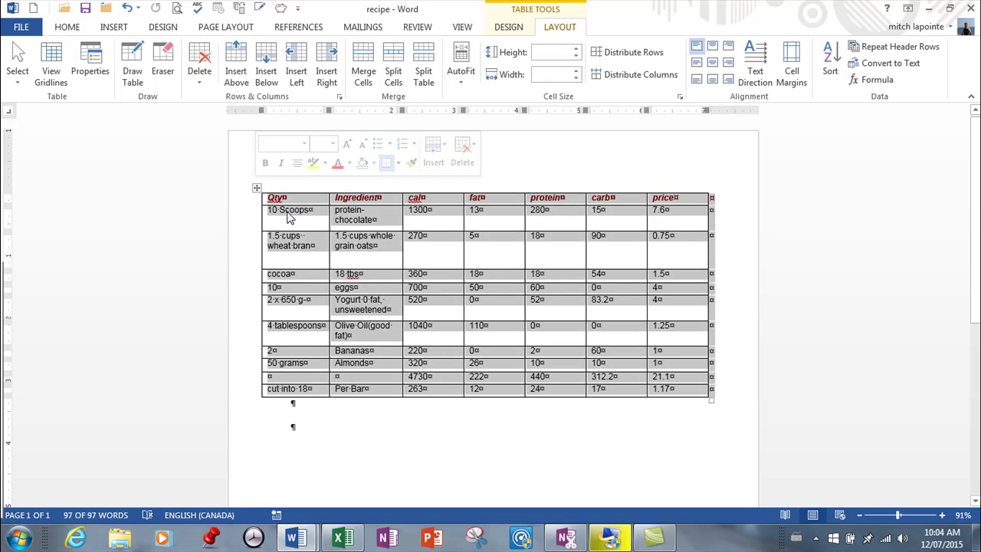
left_click(889, 63)
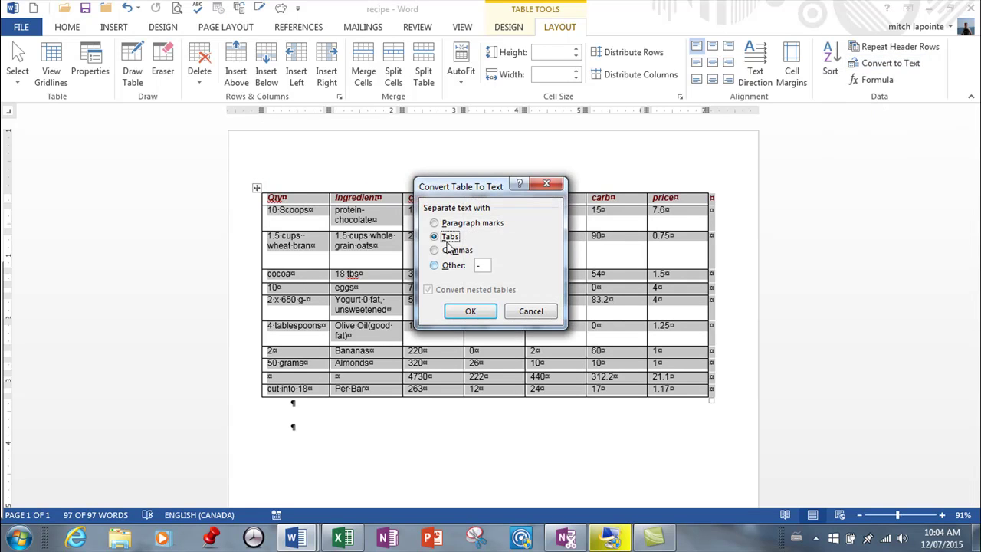
left_click(470, 312)
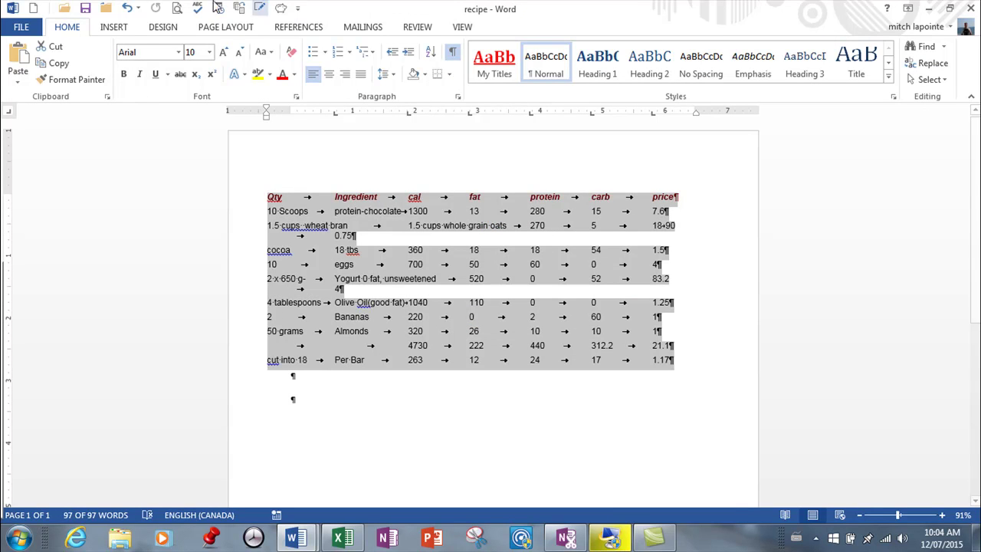
left_click(306, 399)
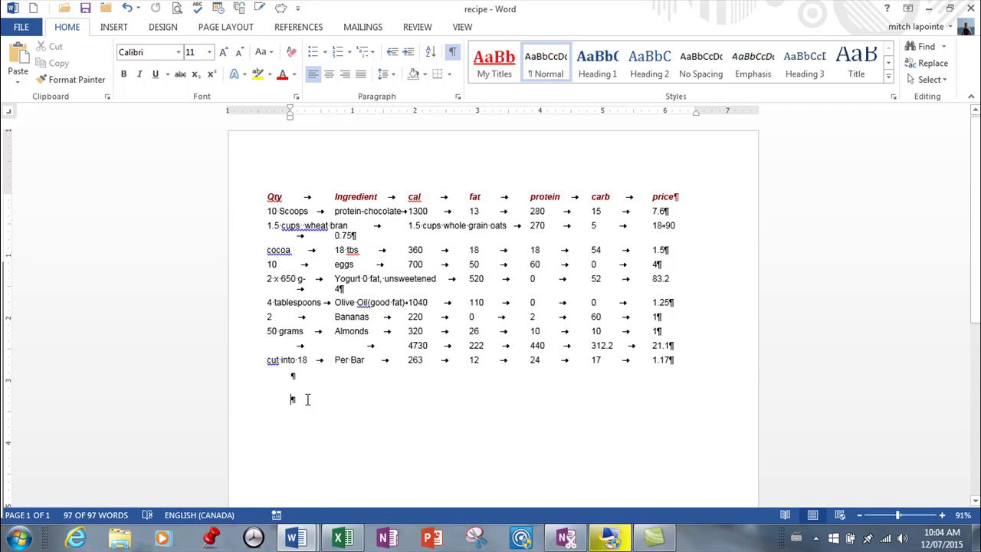
Step: Switch to Excel, copy the recipe table in J20:P30, and return to the recipe document in Word
left_click(355, 540)
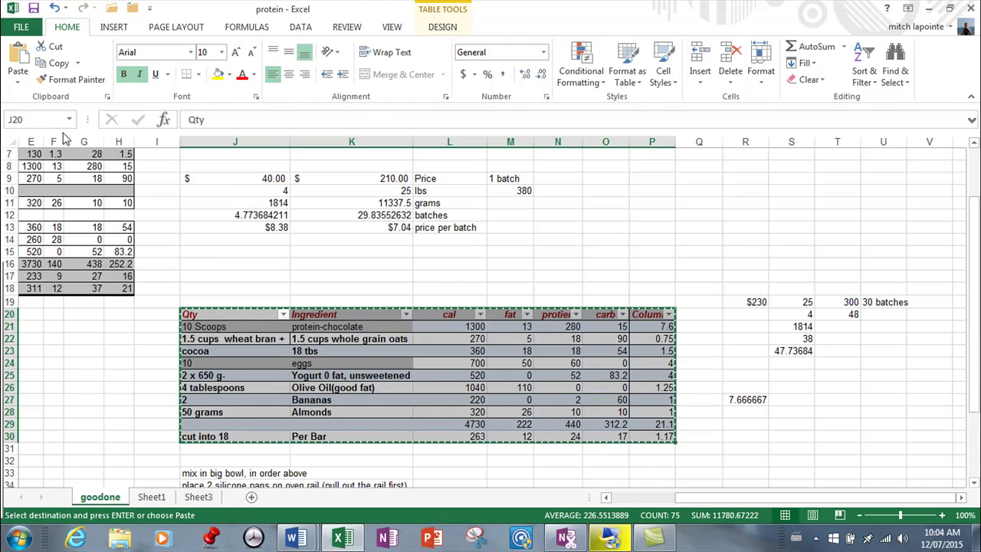
left_click(52, 67)
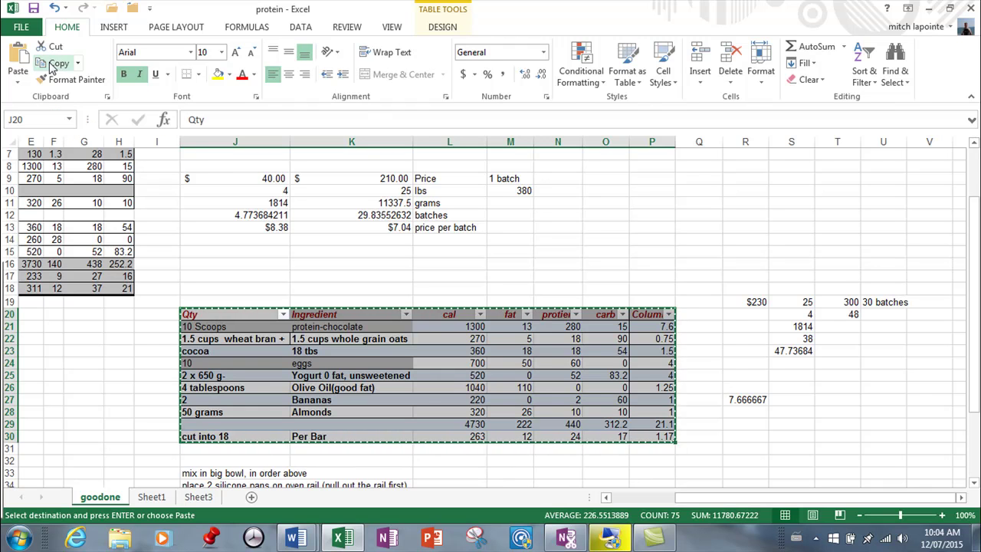
mouse_move(317, 543)
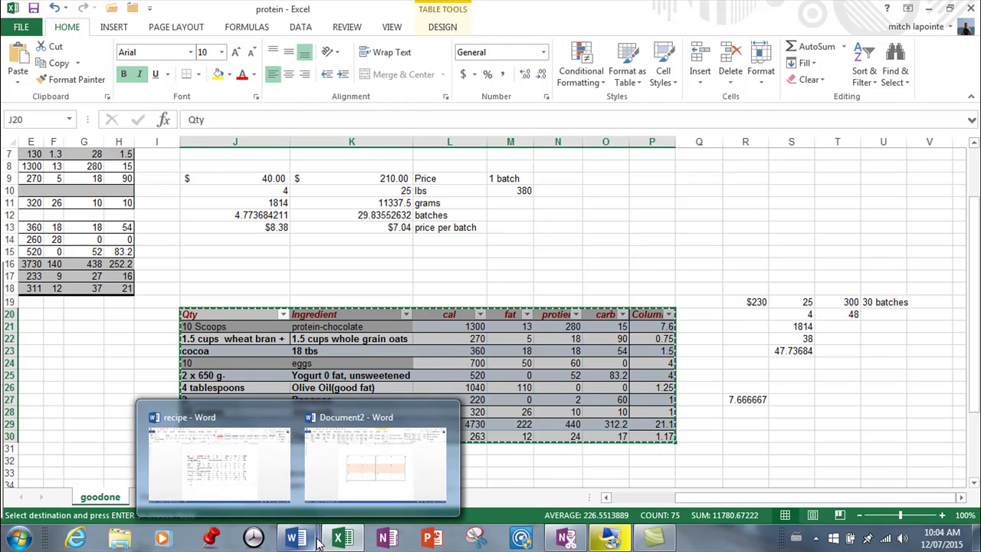
left_click(345, 471)
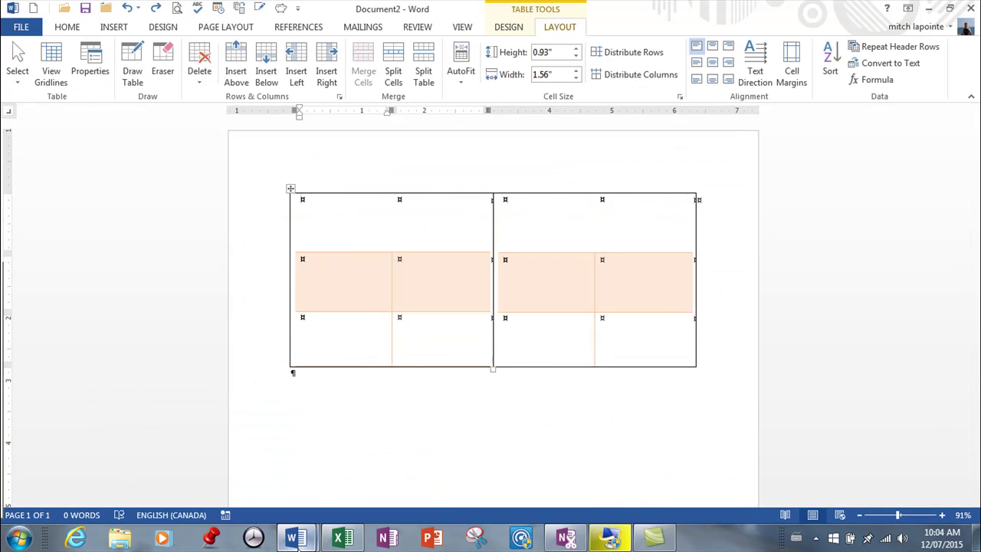
left_click(256, 488)
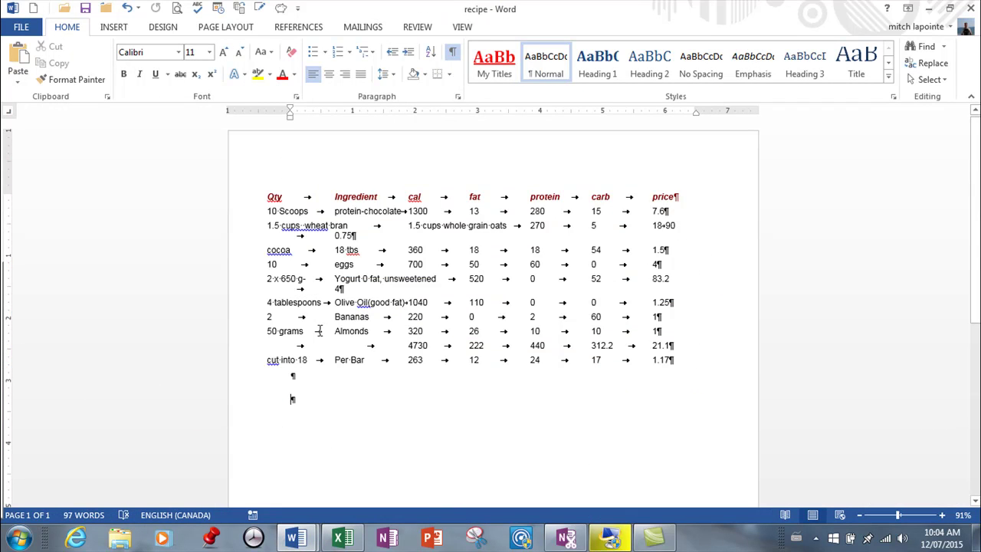
Step: Paste the copied Excel table below the recipe text as Formatted Text (RTF) and shift it left to fit on the page
left_click(18, 79)
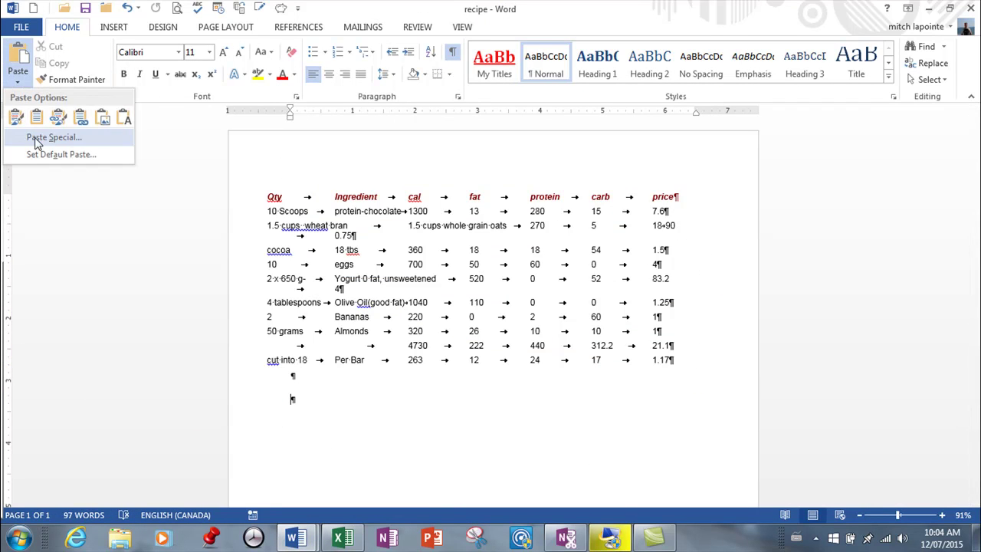
left_click(36, 138)
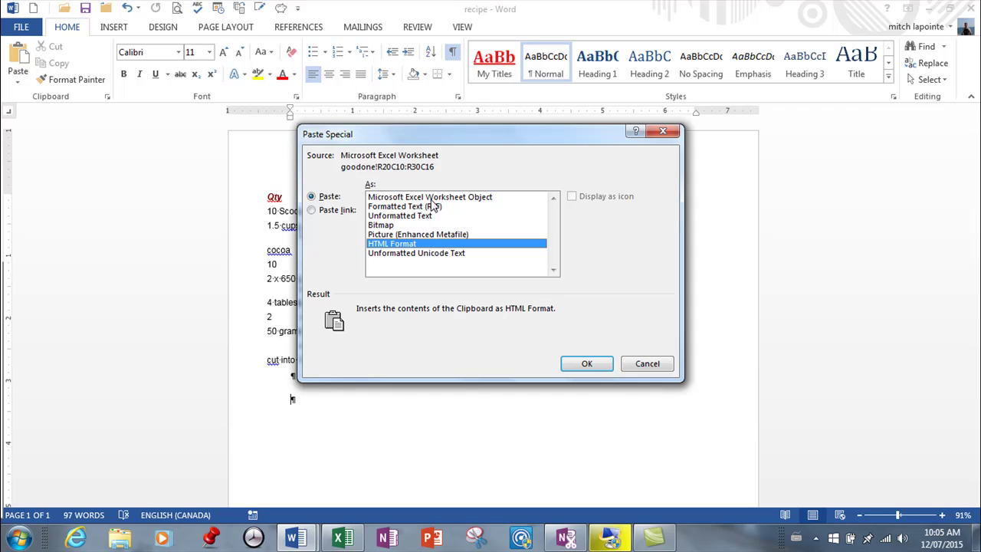
left_click(403, 208)
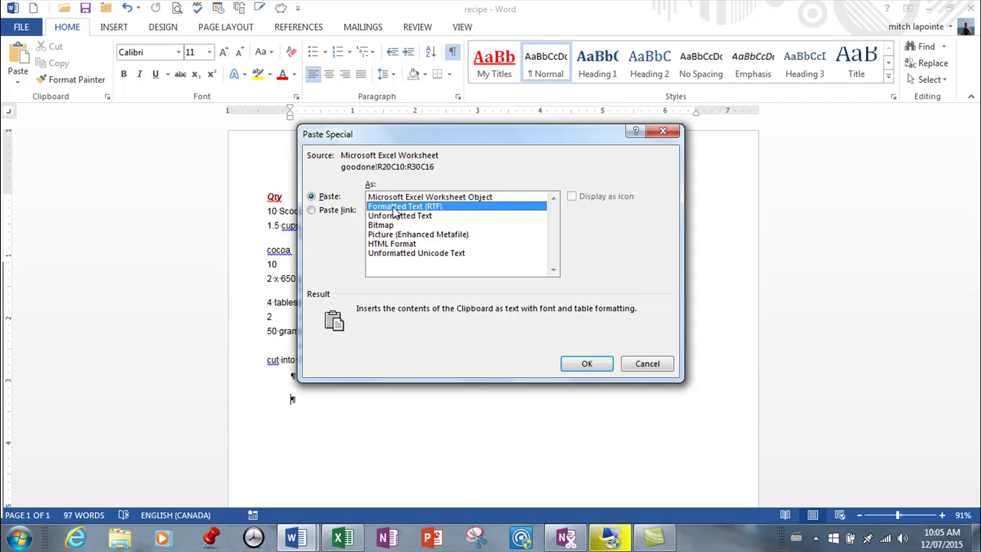
left_click(587, 364)
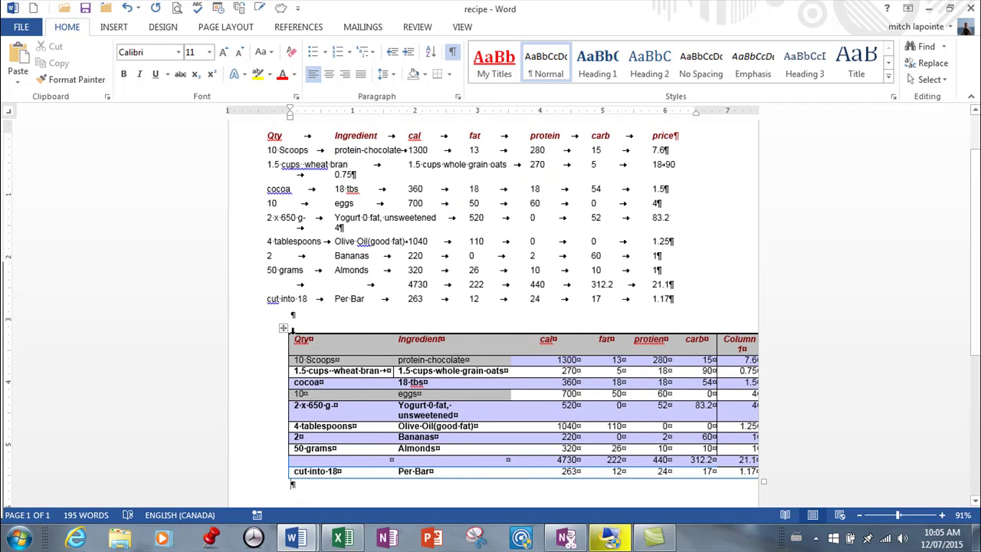
left_click_drag(284, 328, 238, 335)
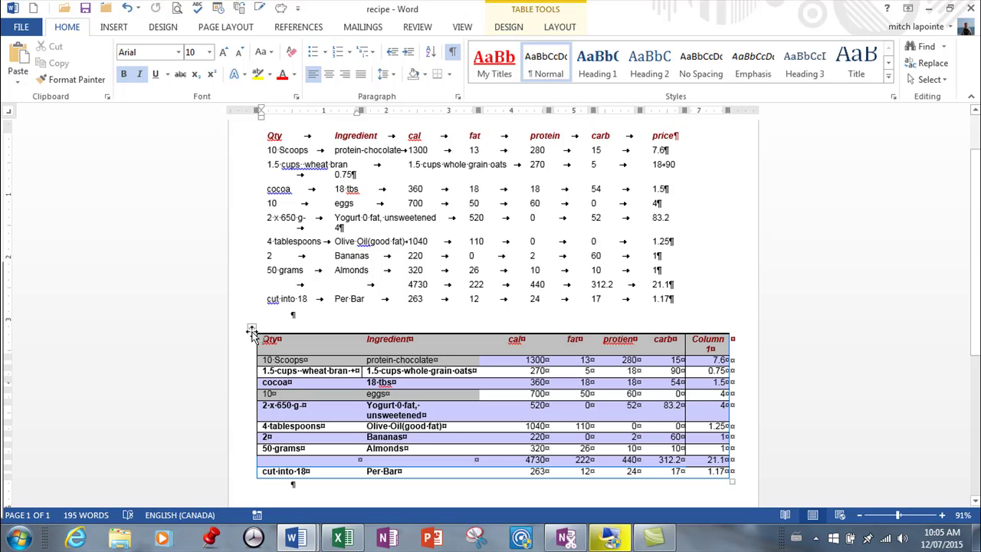
left_click(252, 332)
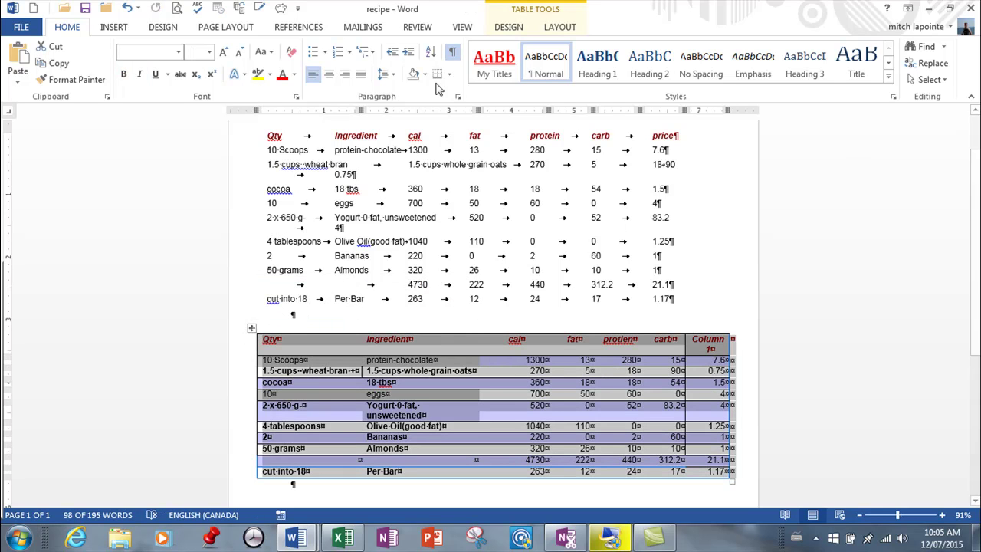
left_click(115, 31)
left_click(95, 83)
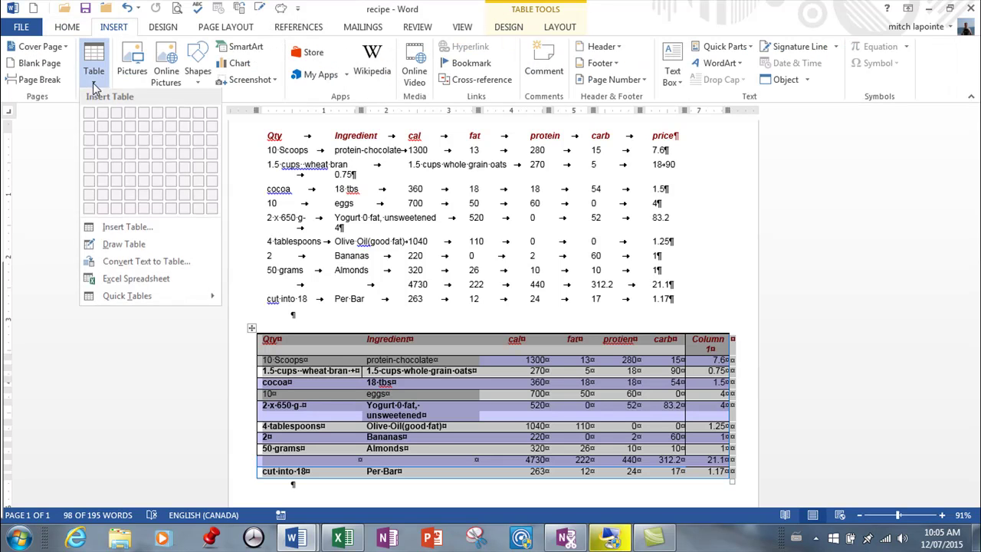
left_click(128, 262)
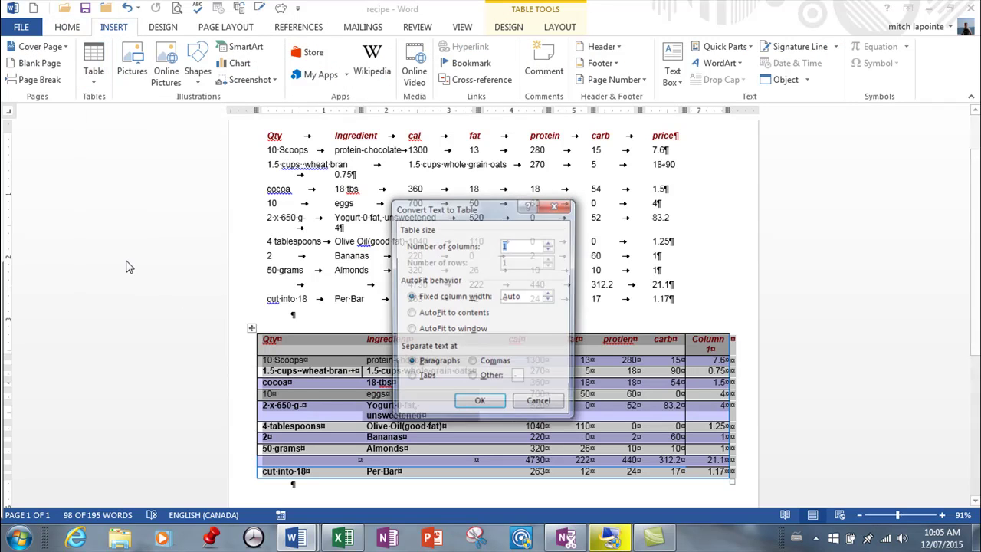
left_click(540, 405)
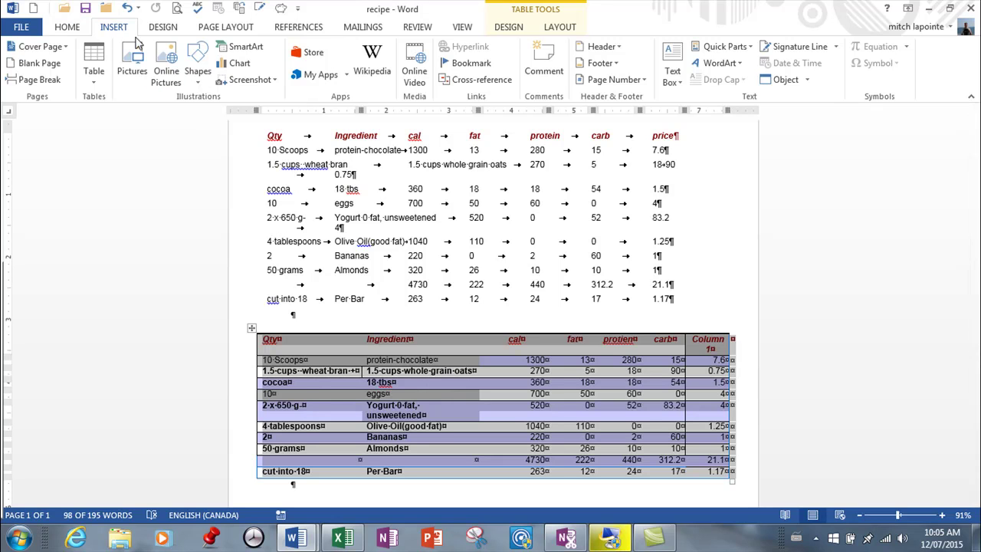
left_click(94, 76)
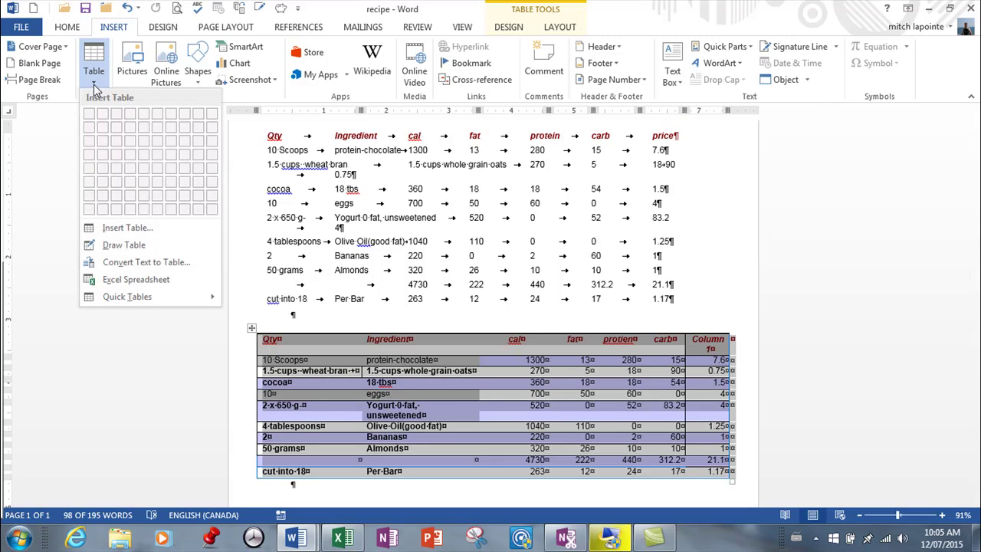
left_click(117, 263)
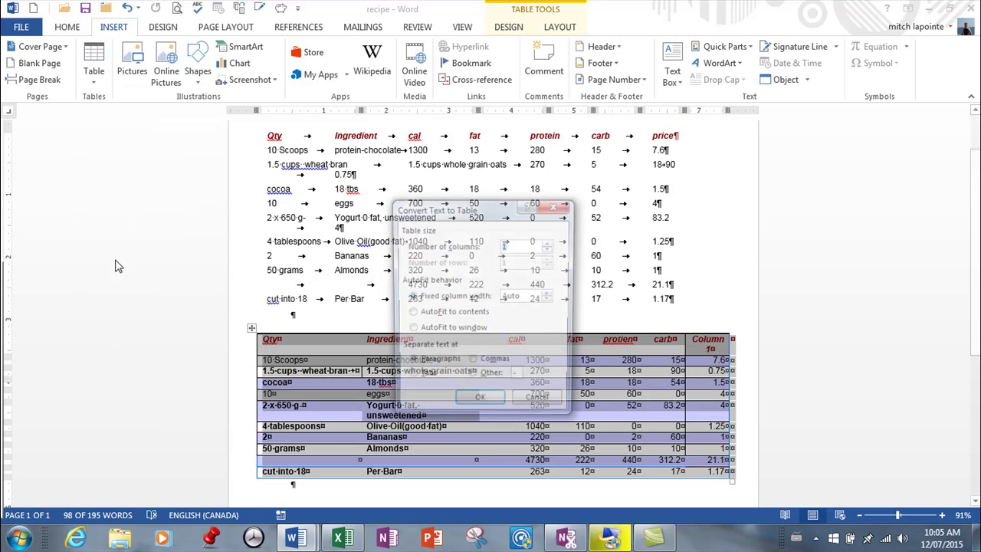
left_click(481, 404)
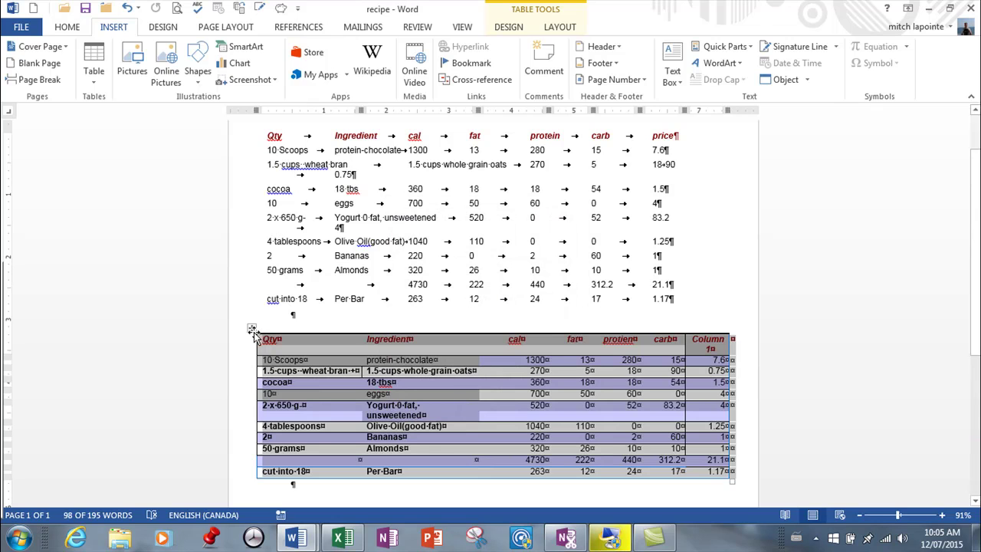
Step: Try converting the pasted table to text separated by tabs, and undo the conversion
left_click_drag(252, 333, 254, 321)
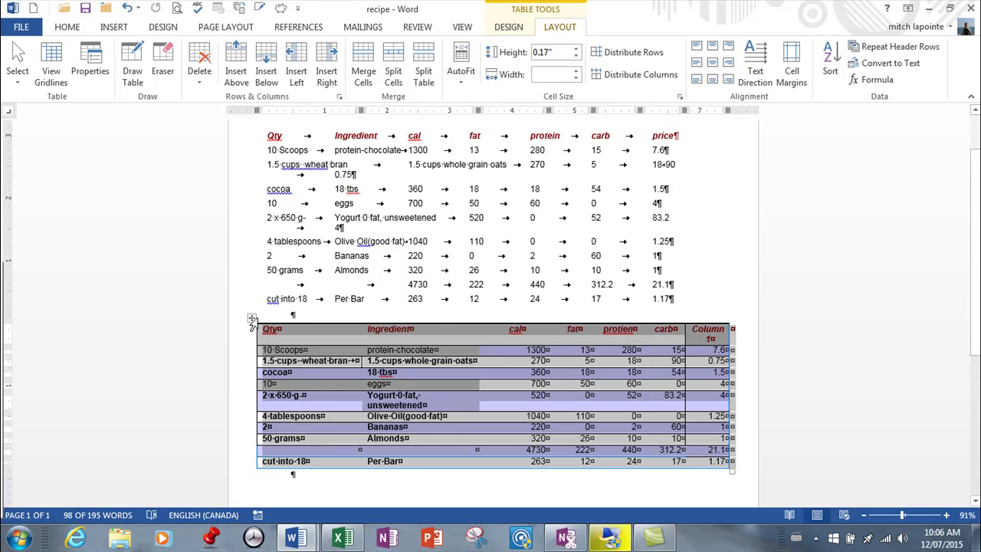
left_click(893, 66)
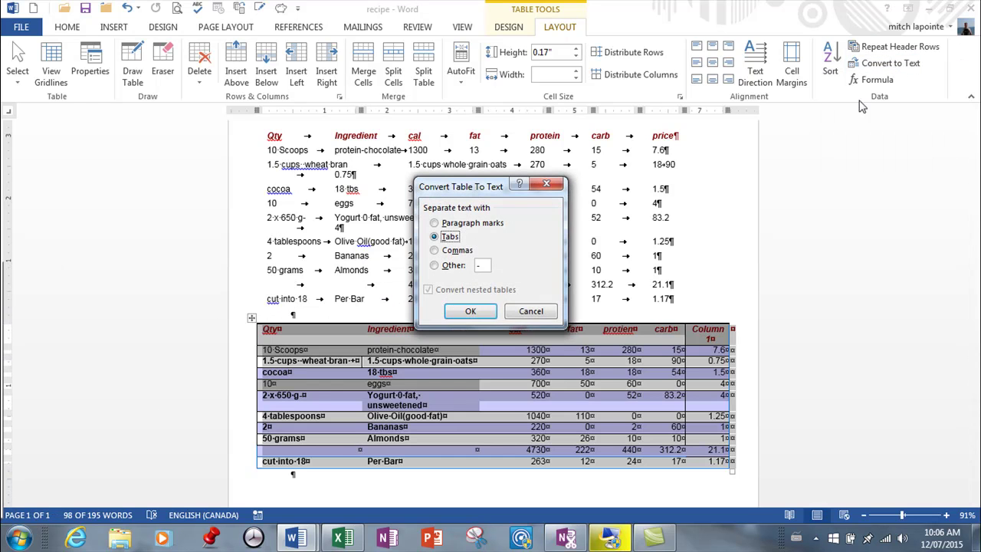
left_click(470, 312)
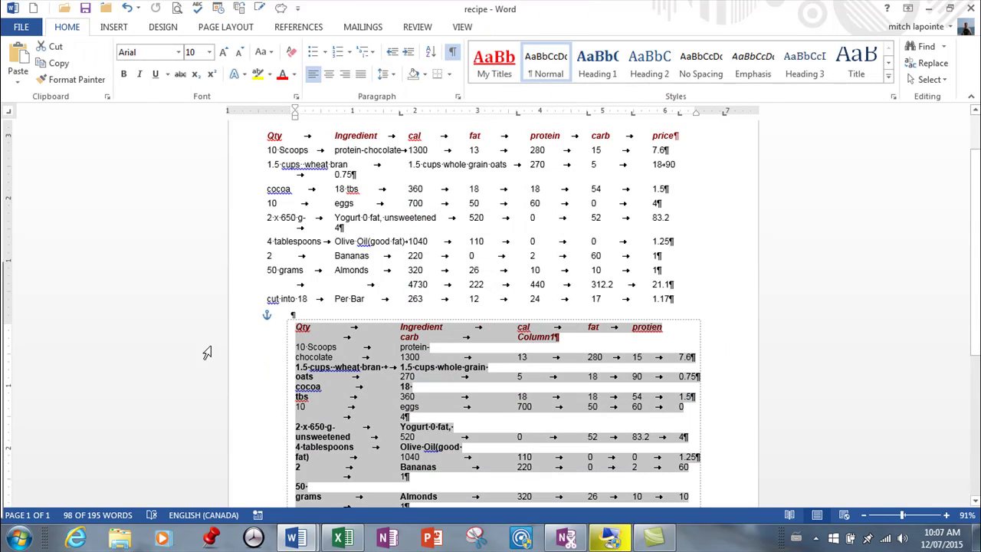
left_click(291, 322)
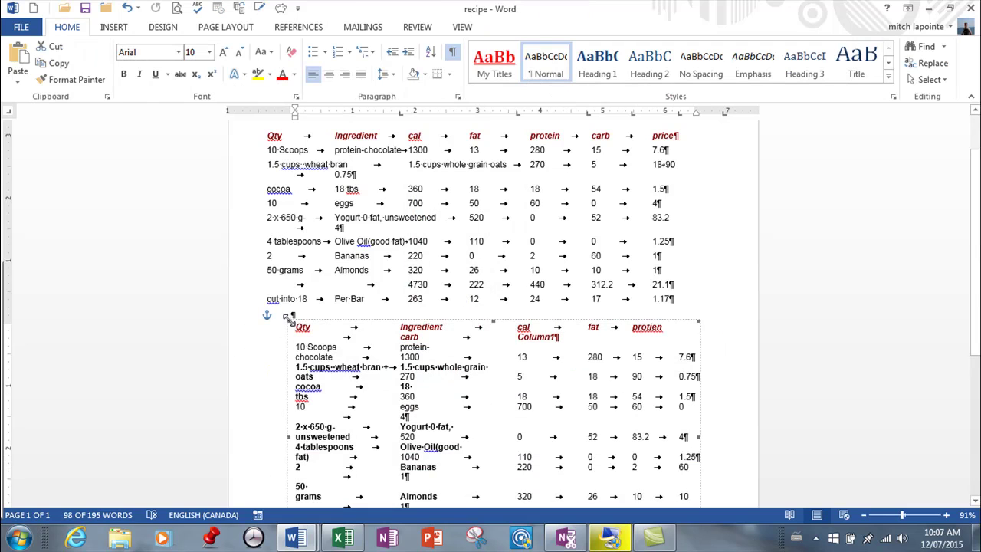
left_click(128, 7)
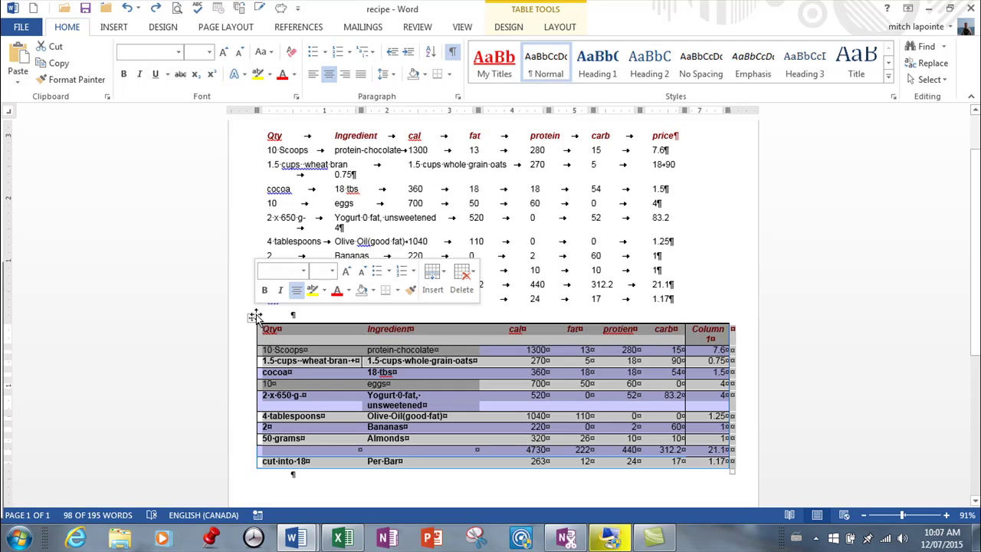
Step: Clear the contents of the pasted table and delete the whole table from below the recipe text
left_click(254, 316)
key("Delete")
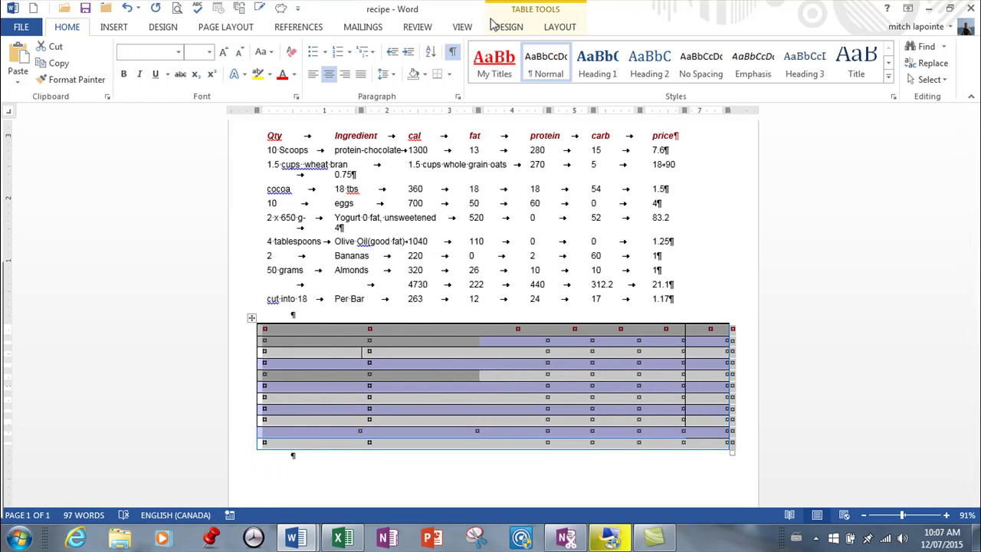
left_click(557, 28)
left_click(199, 72)
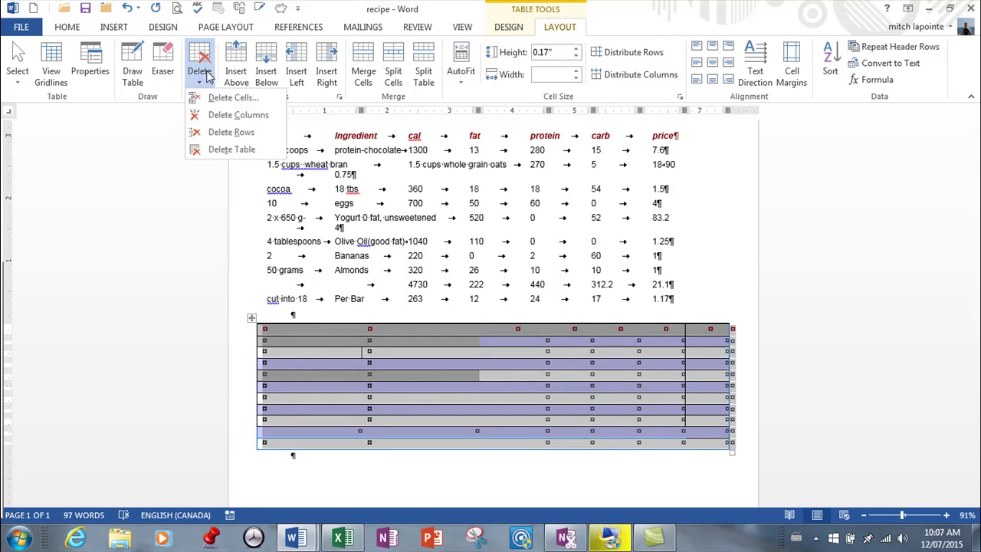
left_click(218, 148)
scroll(352, 218, "up", 3)
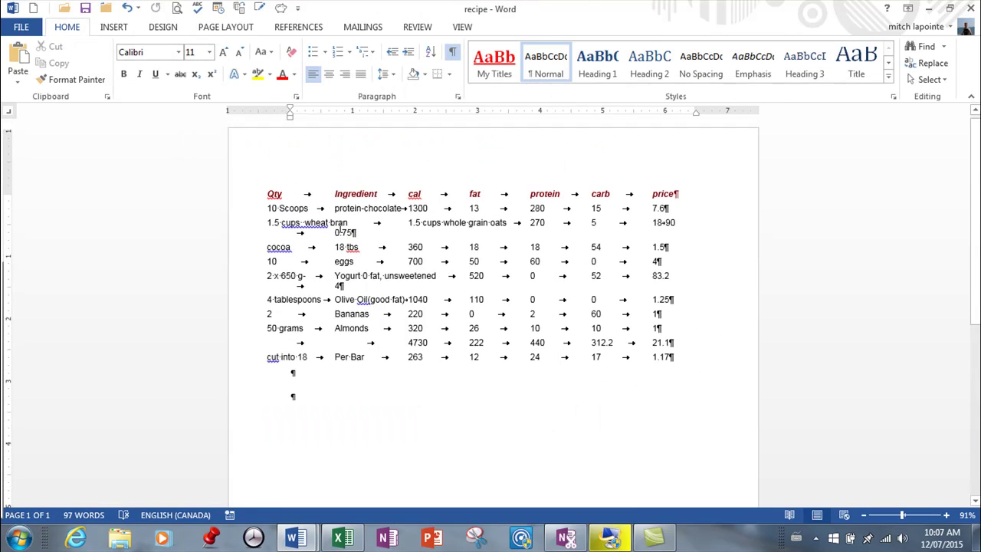
Step: Convert all the tabbed recipe text into a 7-column table with automatic fixed column width, separating text at tabs
left_click(286, 220)
left_click_drag(271, 200, 675, 360)
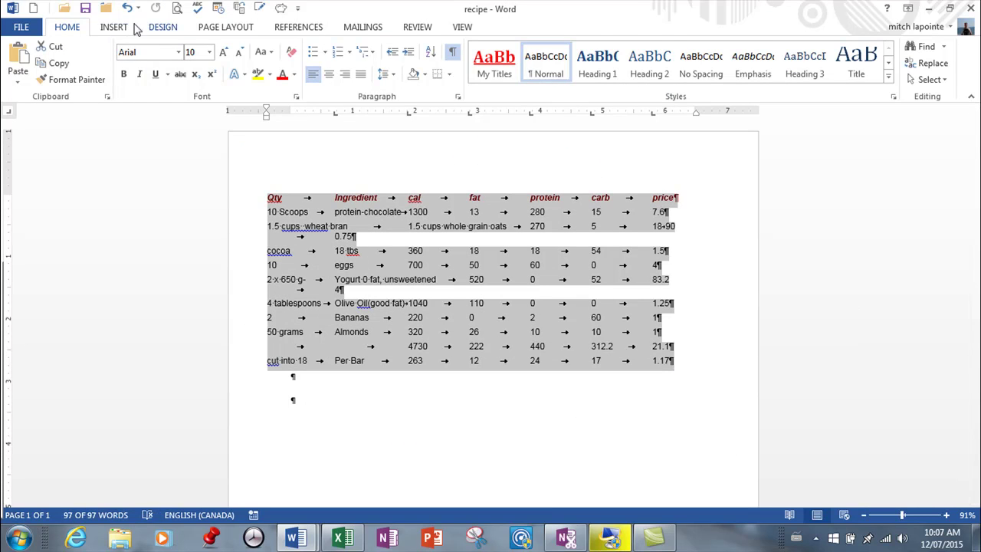
left_click(109, 27)
left_click(95, 86)
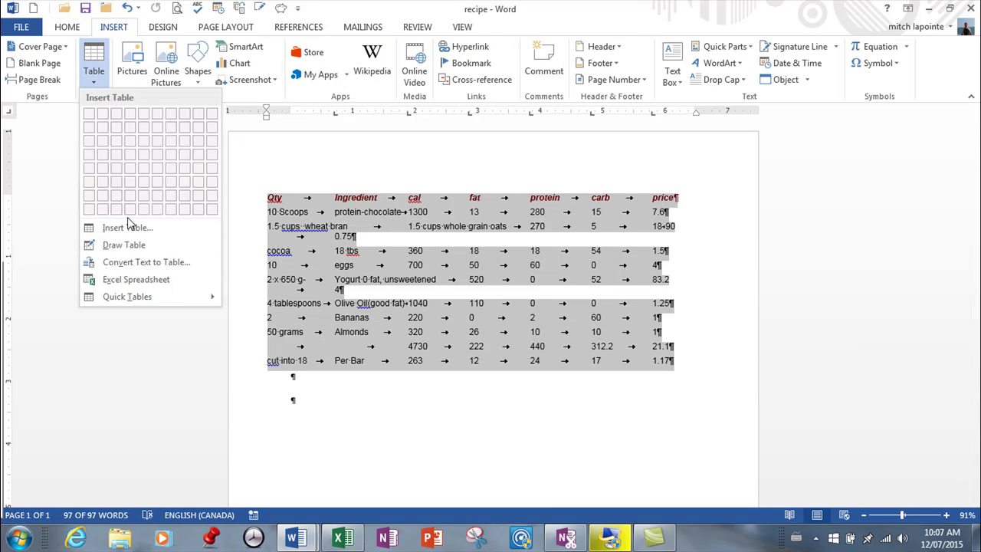
left_click(123, 261)
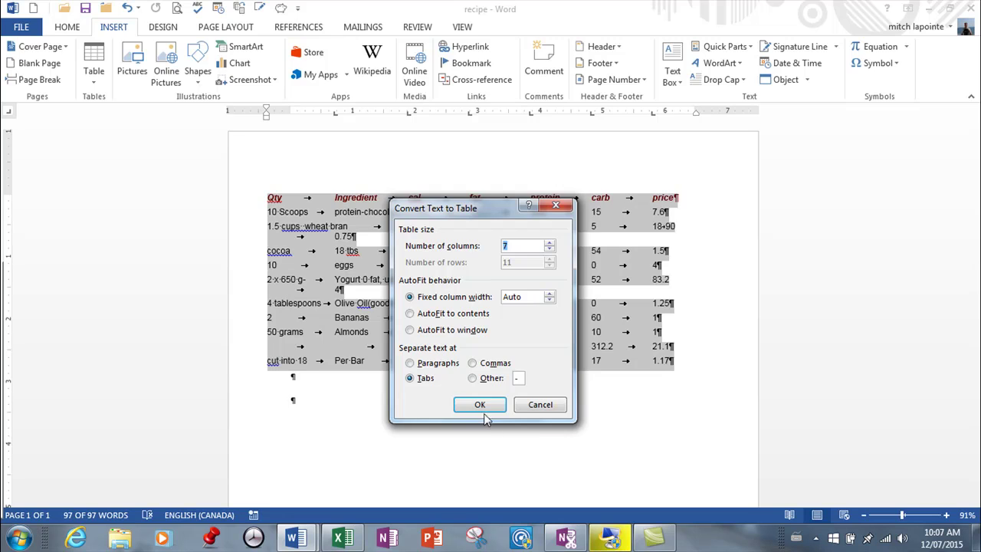
left_click(480, 404)
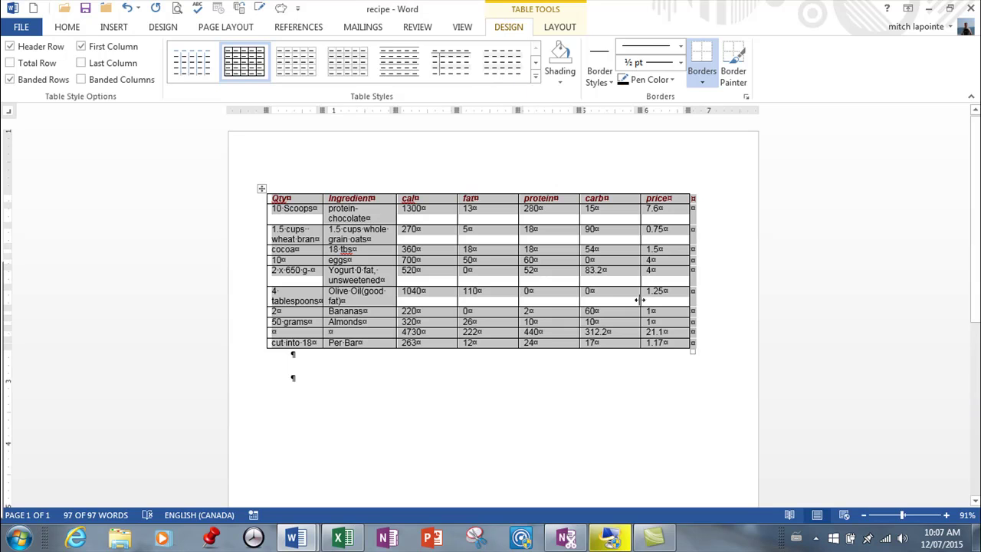
Step: Replace the typed total in the price column with a =SUM(ABOVE) formula using the $#,##0.00;($#,##0.00) number format
left_click(675, 334)
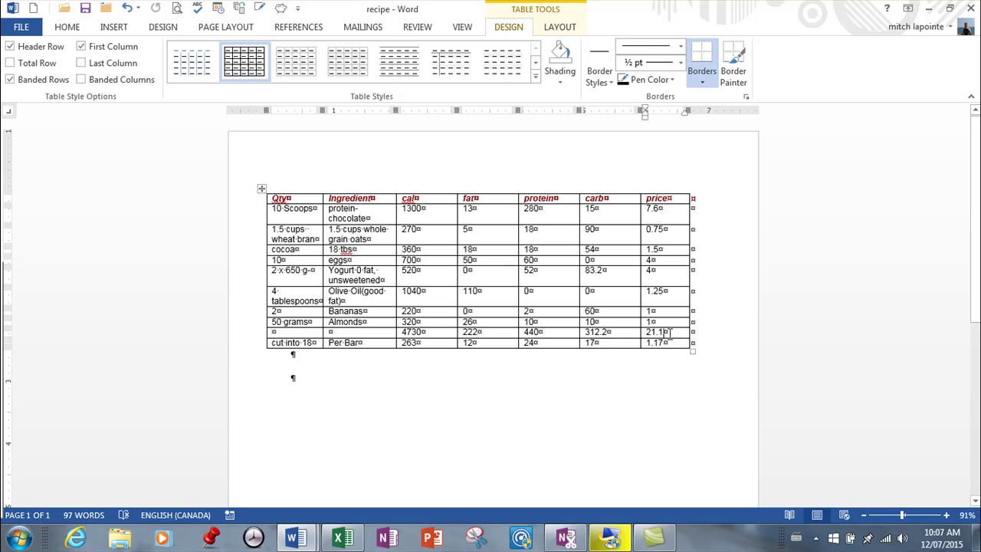
left_click_drag(665, 331, 646, 334)
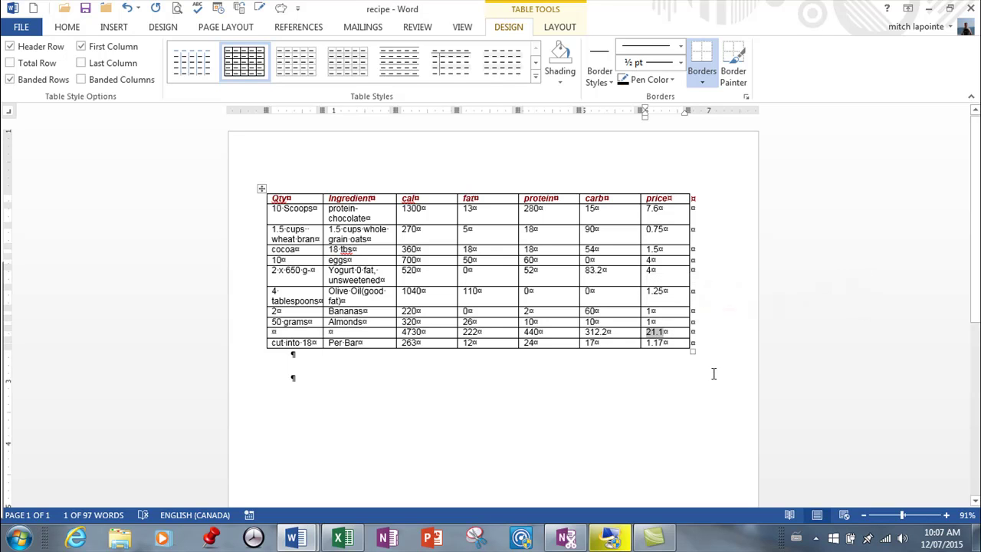
key("Delete")
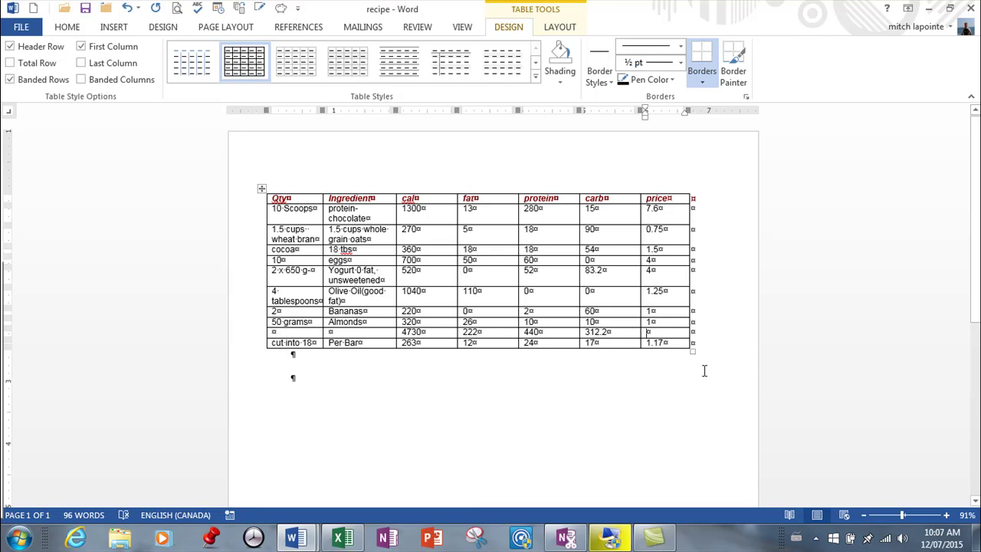
left_click(562, 28)
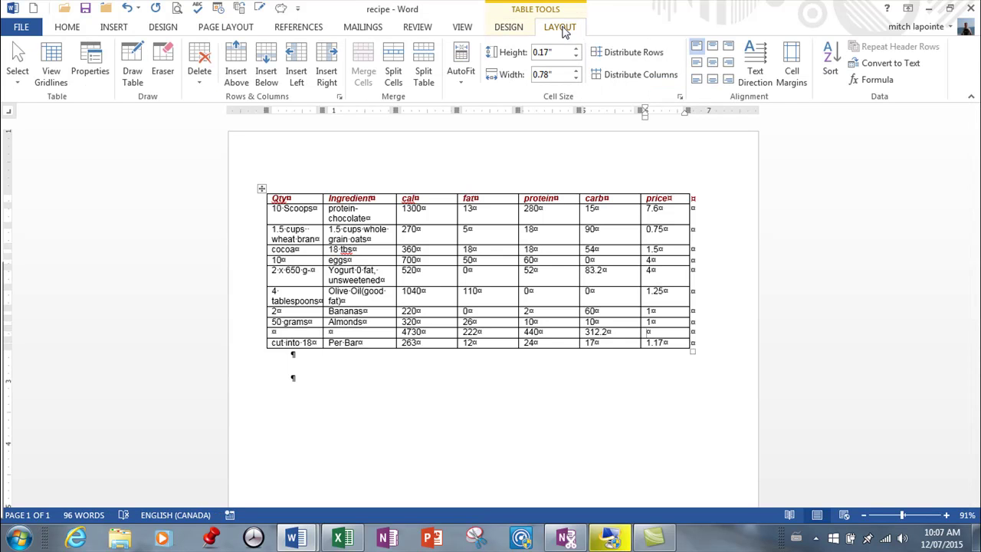
left_click(876, 82)
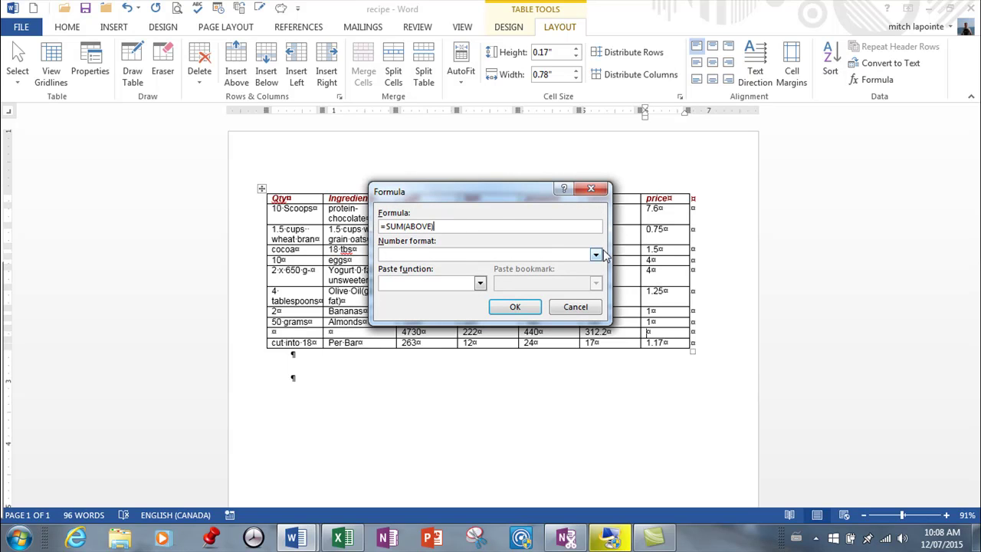
left_click(595, 254)
left_click(403, 288)
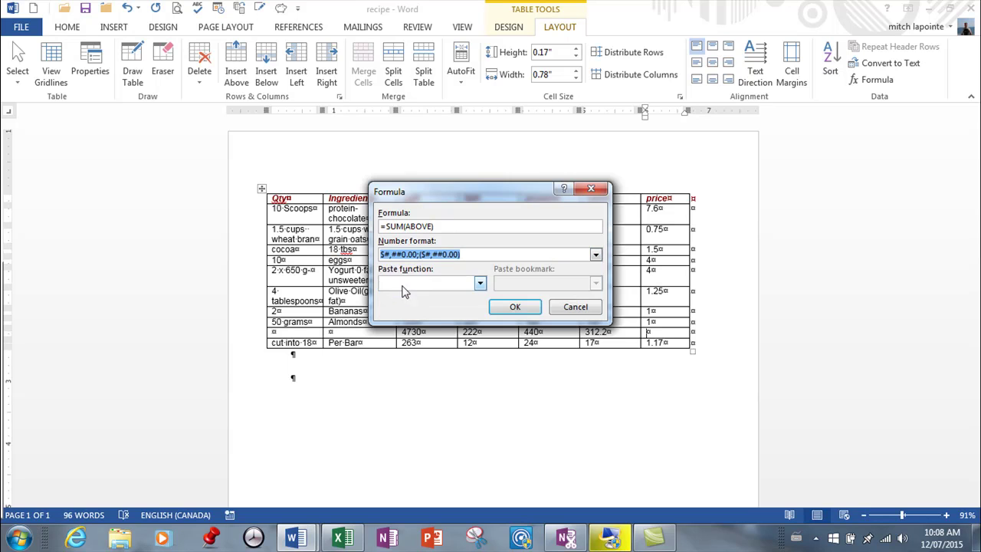
left_click(517, 308)
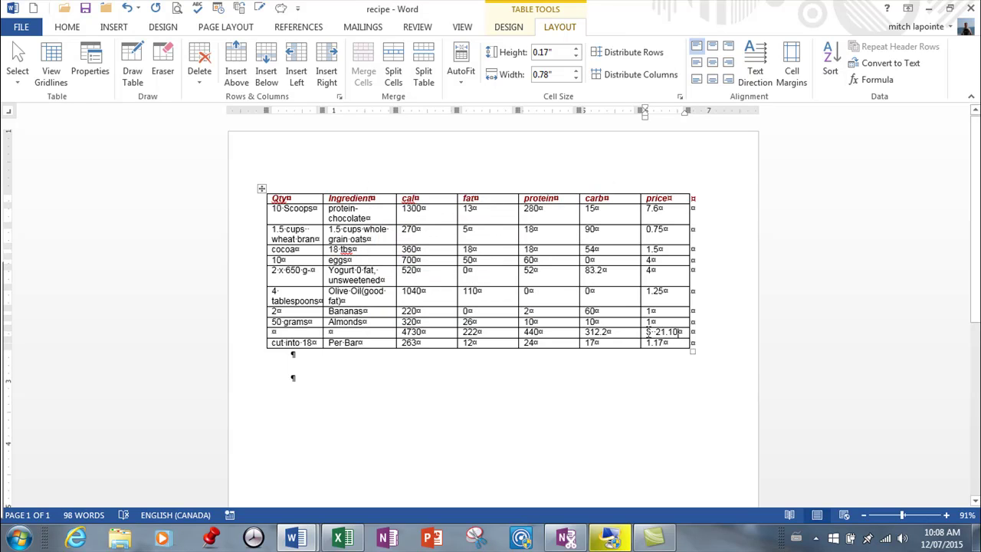
Step: Show the field code of the price total formula, and switch it back to the calculated value
left_click_drag(647, 333, 678, 337)
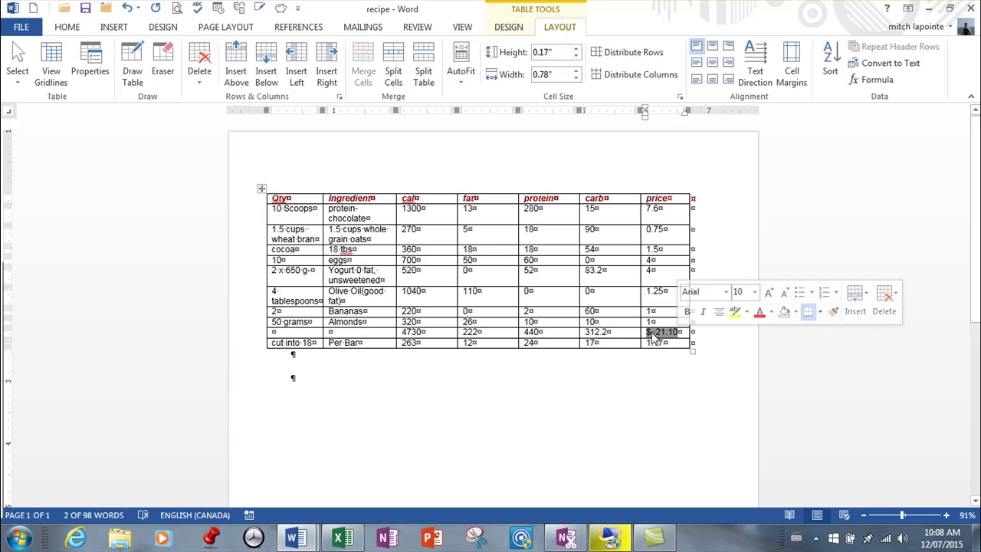
right_click(663, 334)
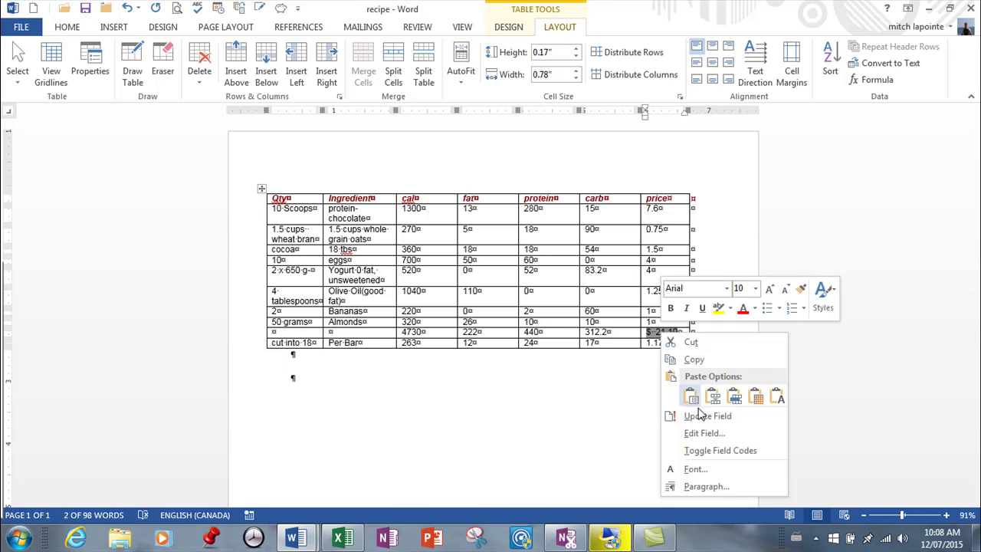
left_click(713, 450)
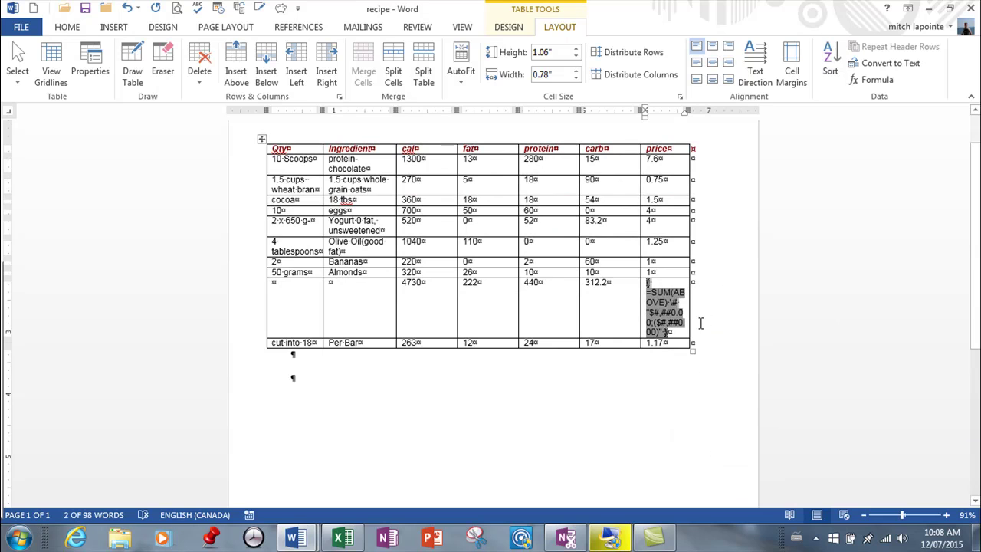
right_click(663, 305)
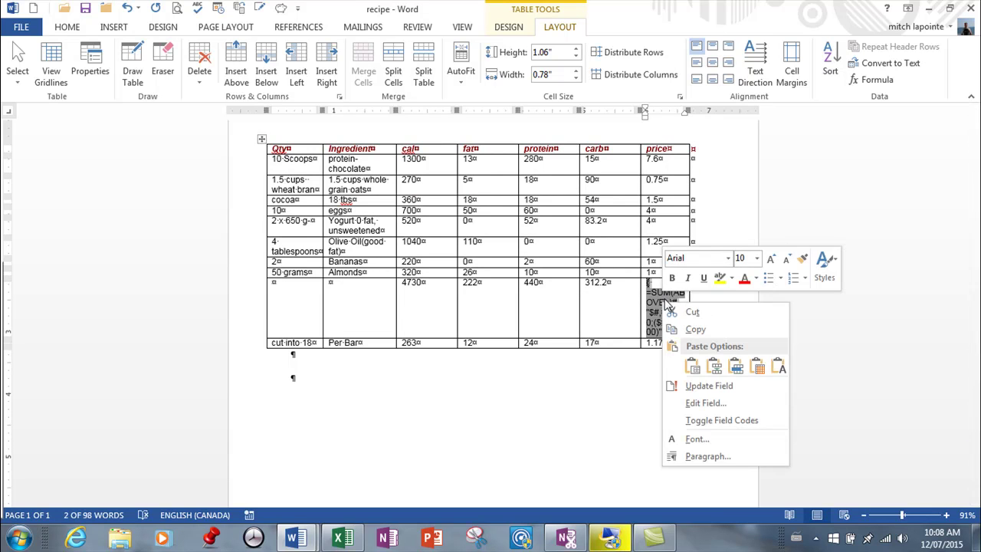
left_click(694, 421)
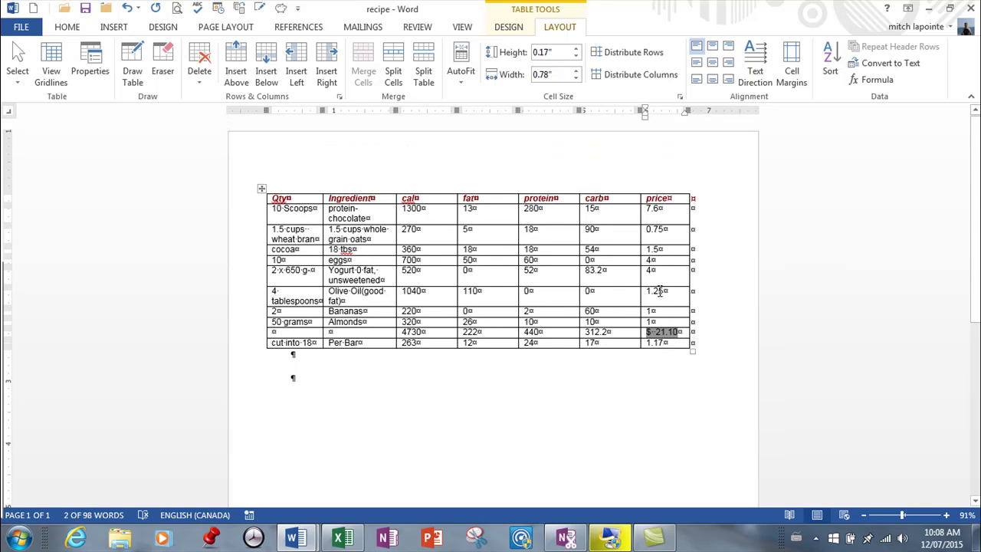
Step: Set the olive oil price to 1.55 and update the price total field
left_click(648, 291)
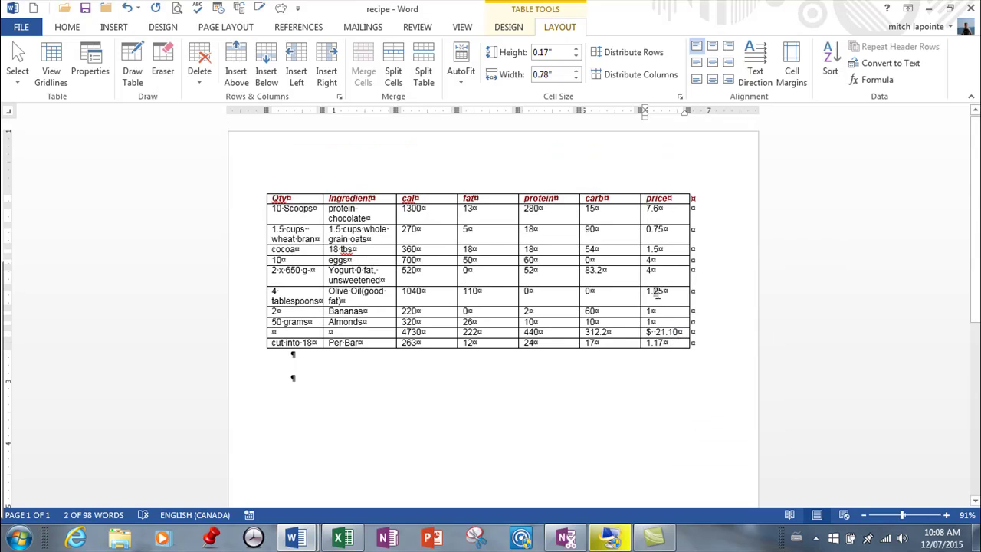
double_click(657, 294)
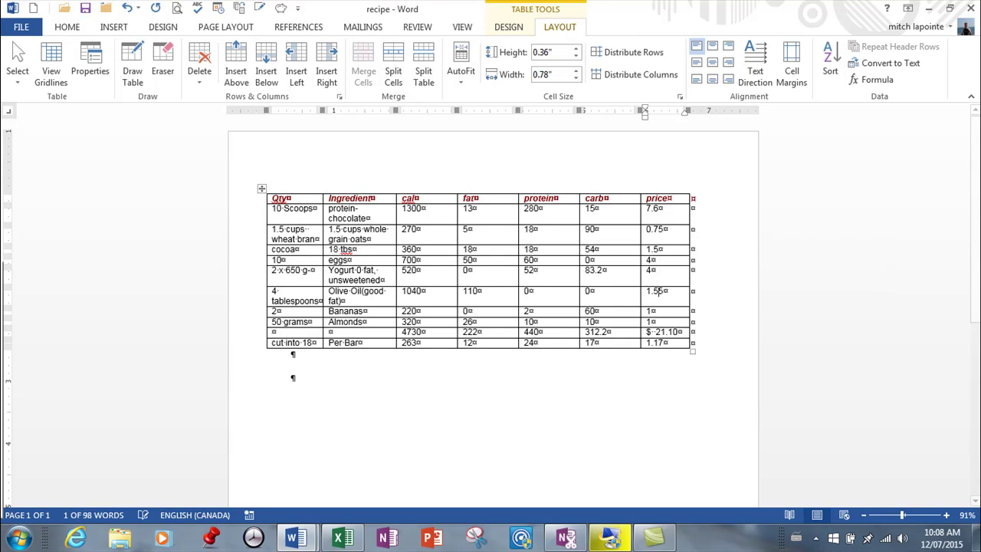
type("1.55")
left_click(666, 331)
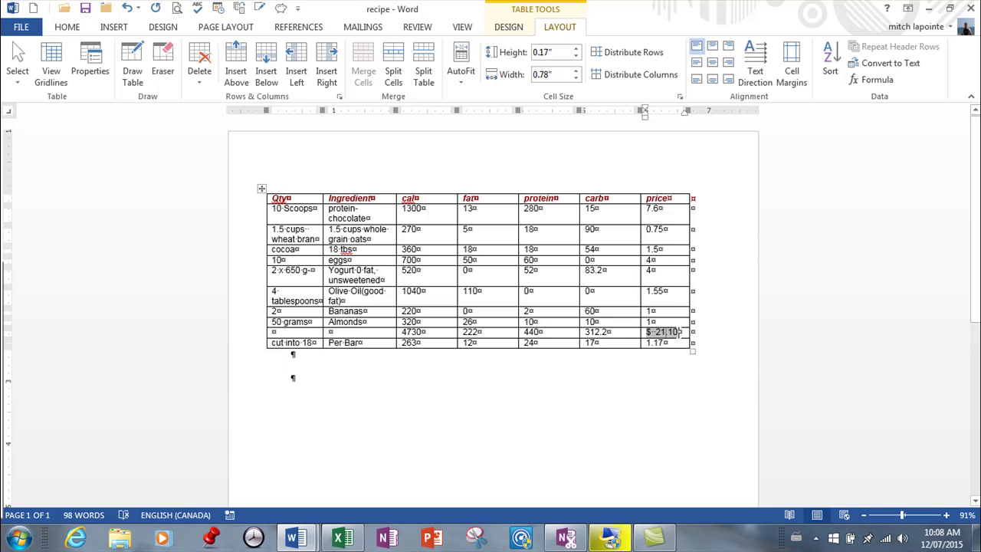
left_click_drag(649, 330, 665, 331)
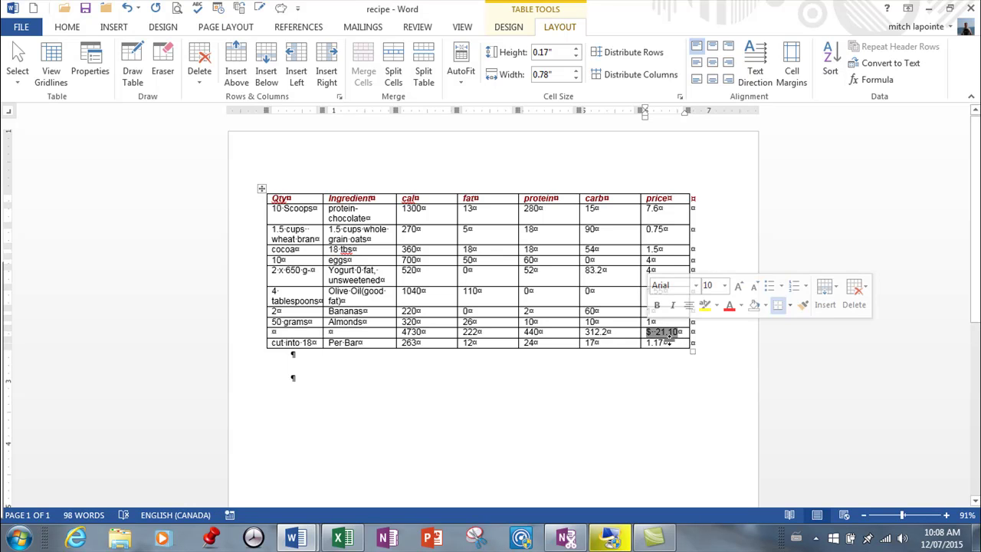
right_click(669, 332)
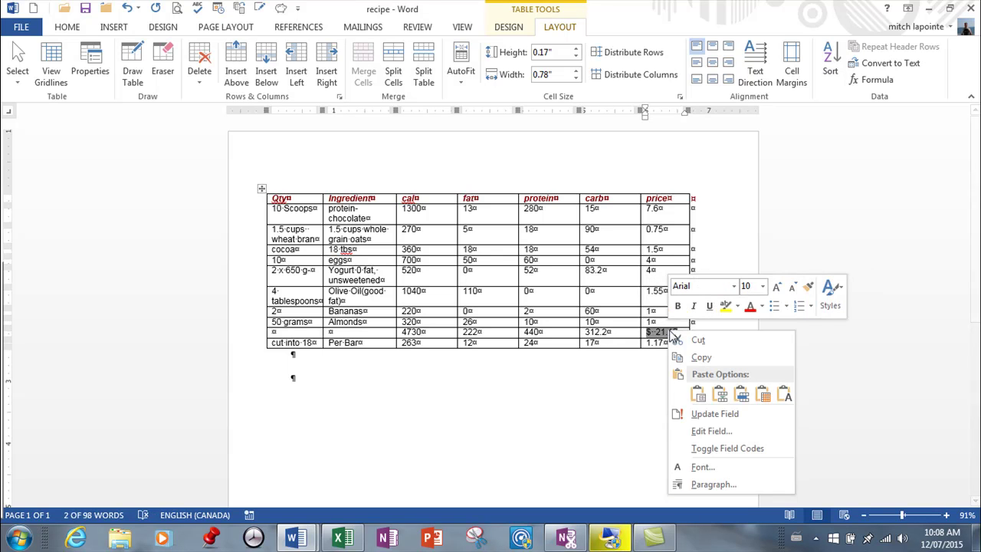
left_click(709, 413)
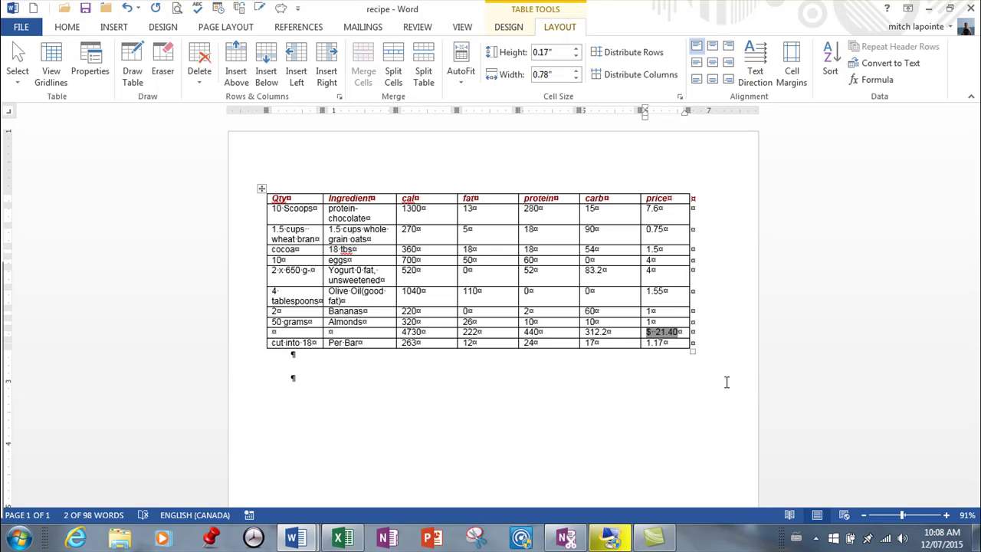
Step: Delete the SUM formula field from the price total cell
right_click(665, 330)
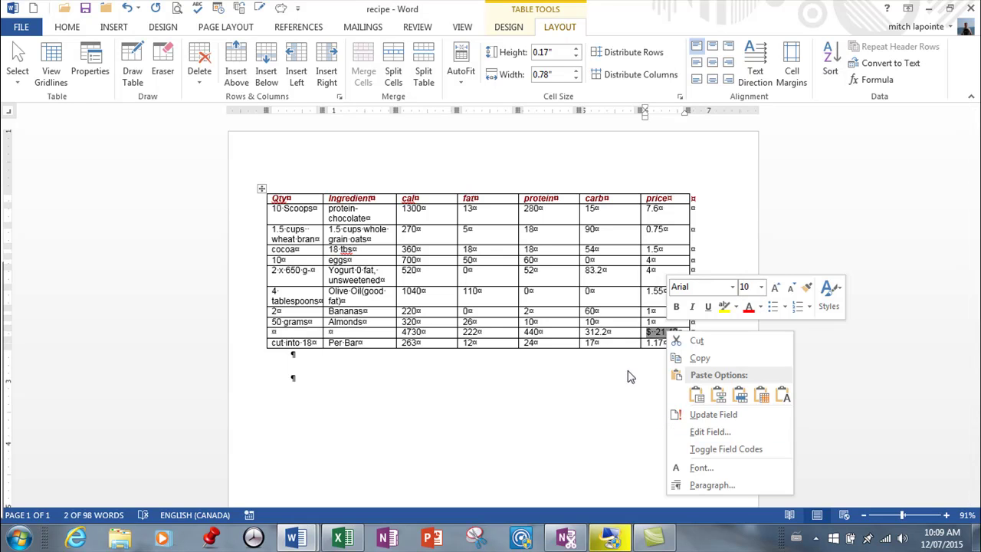
key("Escape")
key("Delete")
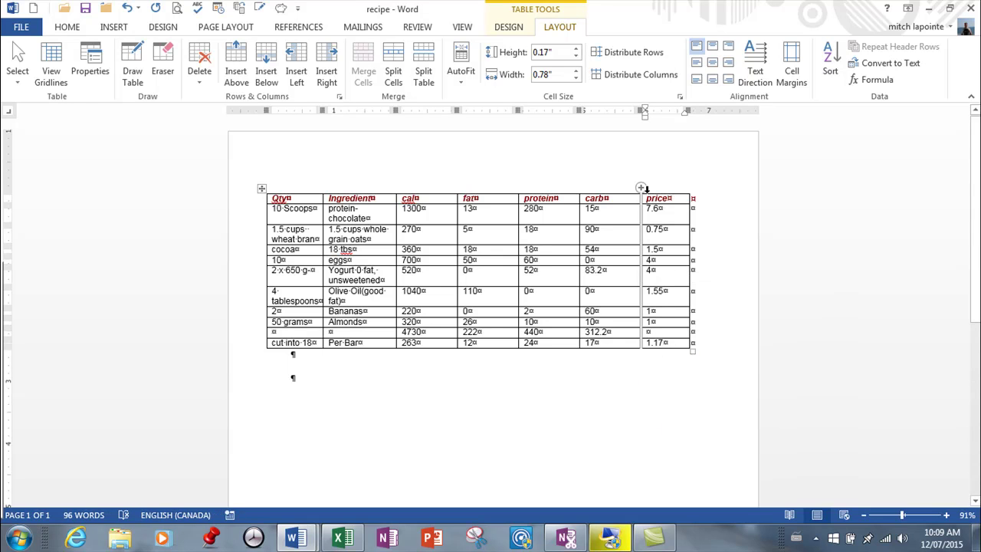
Step: Try to insert the formula AVERAGE(g1:g8), without an equals sign, in the empty price total cell
left_click(866, 81)
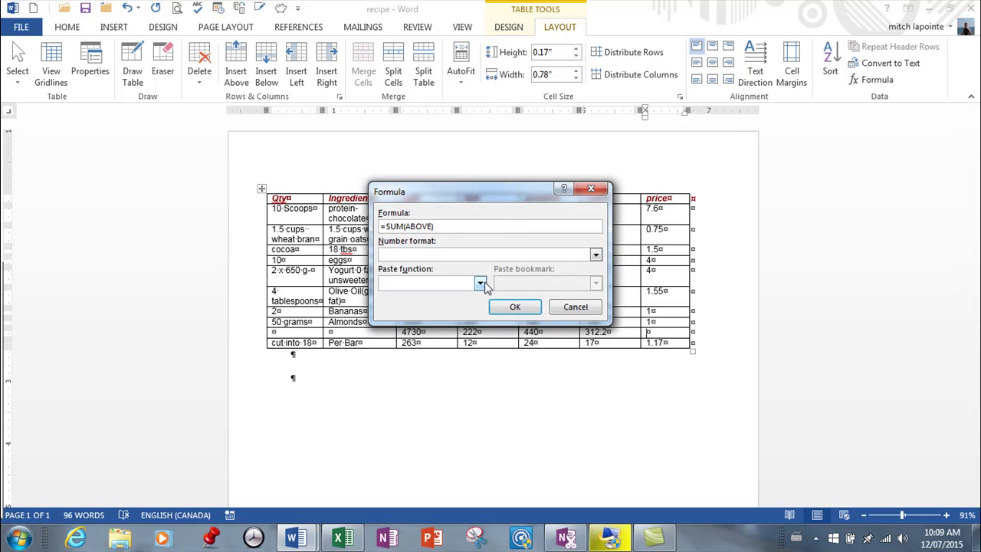
left_click(480, 283)
left_click_drag(482, 313, 483, 316)
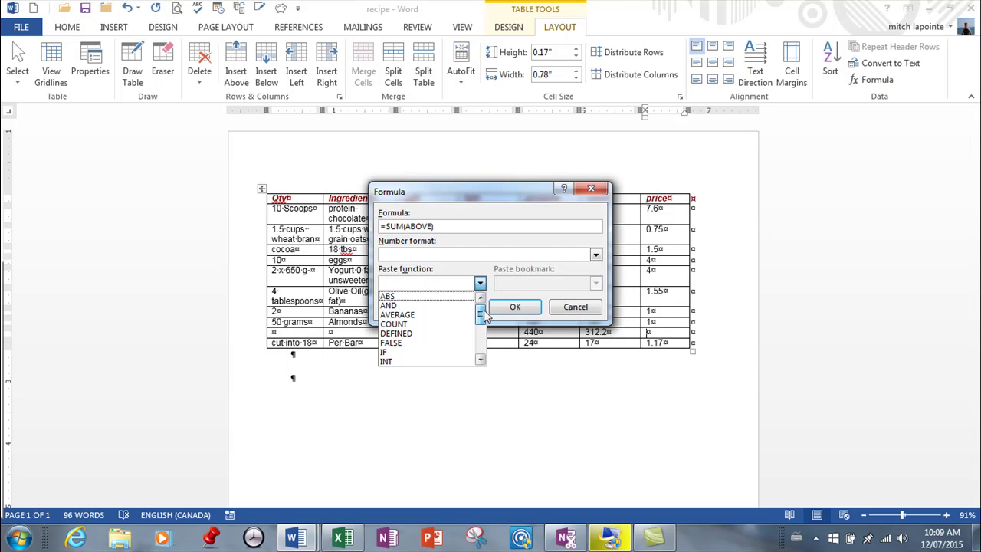
left_click(397, 314)
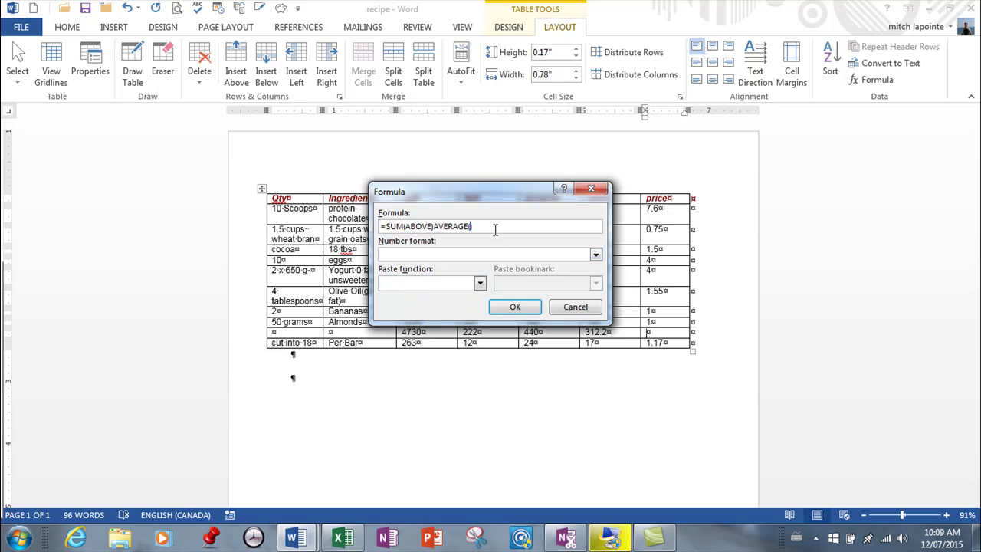
left_click_drag(496, 228, 173, 215)
key("Delete")
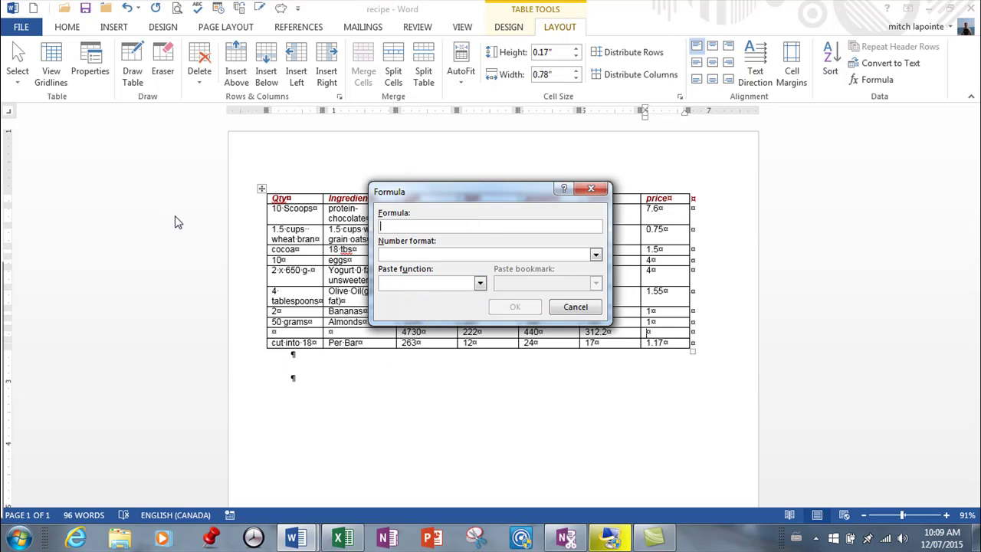
left_click(480, 283)
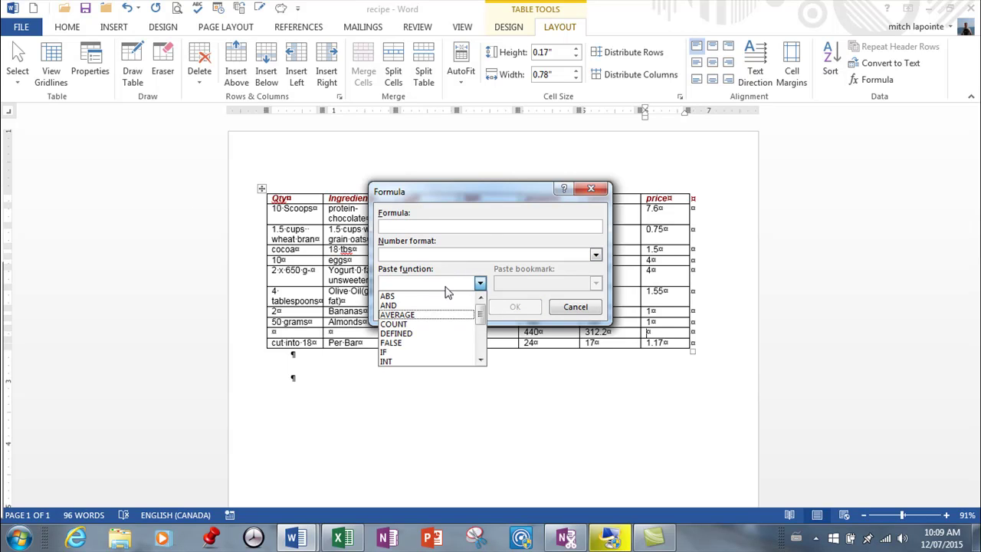
left_click(410, 315)
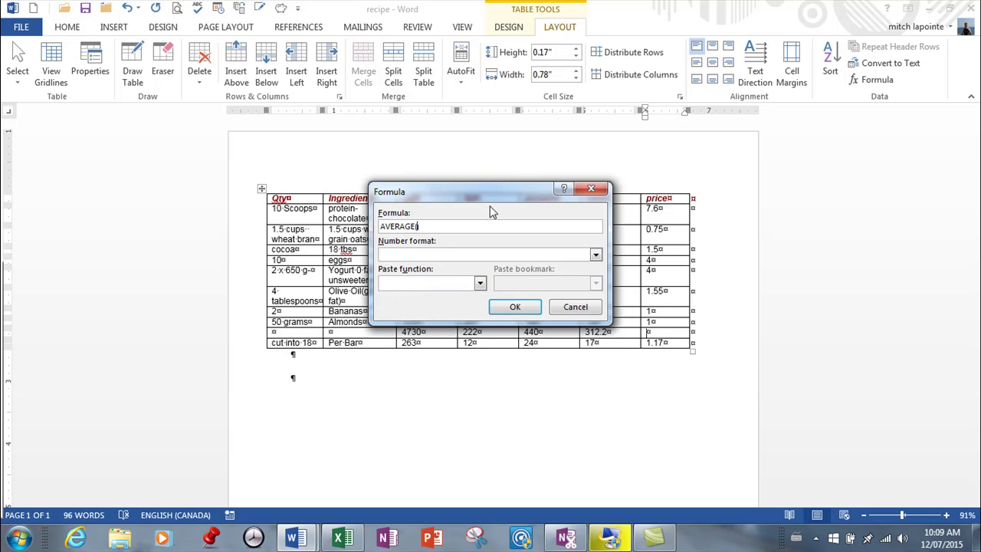
left_click_drag(499, 192, 505, 229)
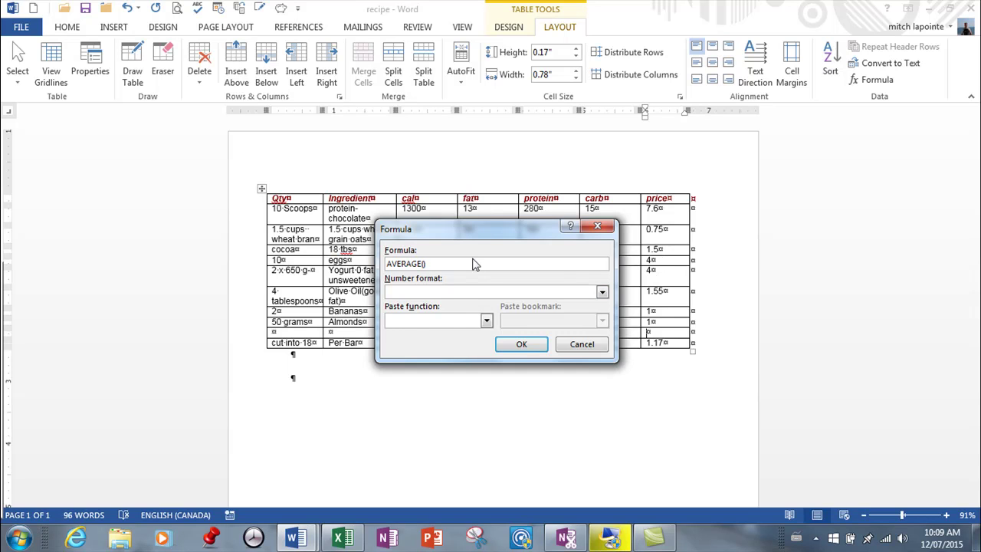
type("g1:g8")
left_click(529, 345)
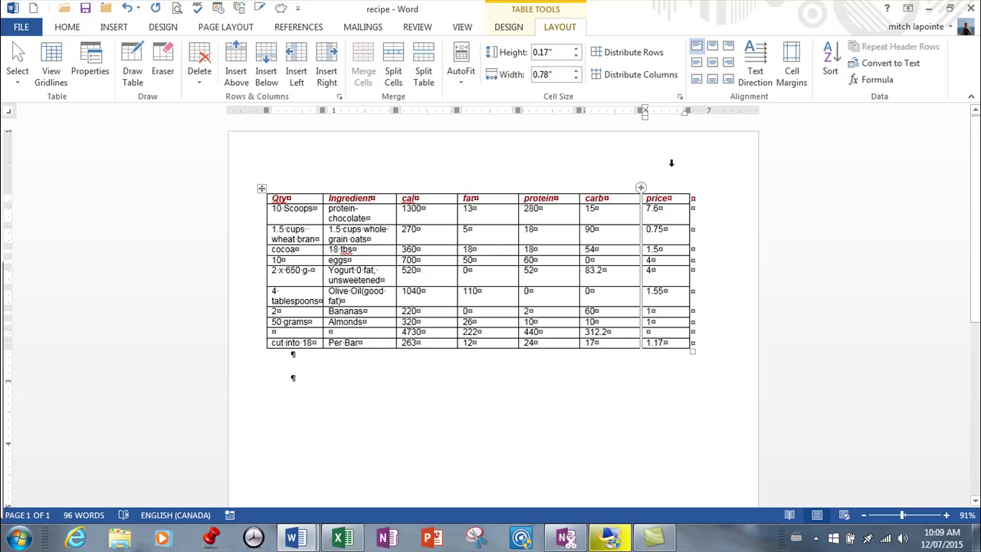
left_click(866, 66)
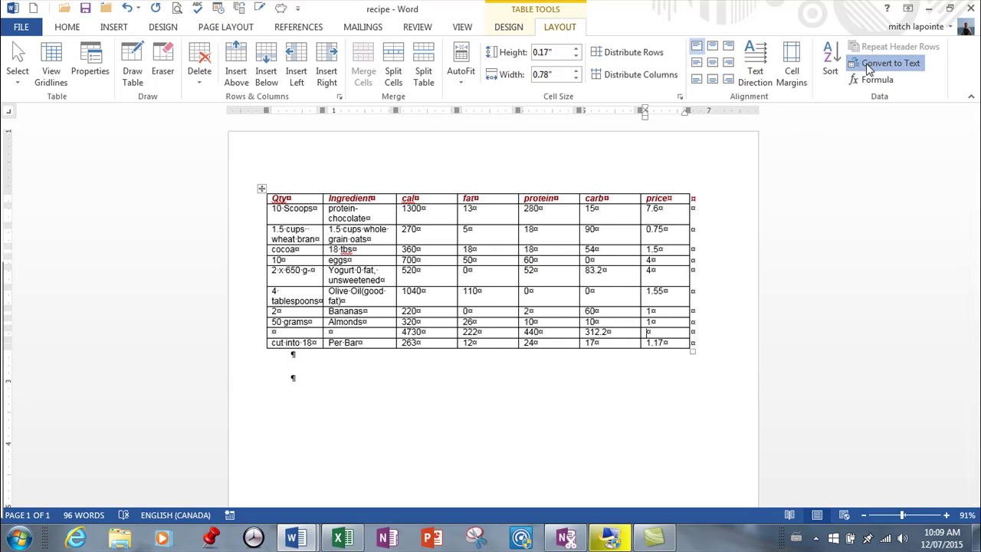
left_click(538, 312)
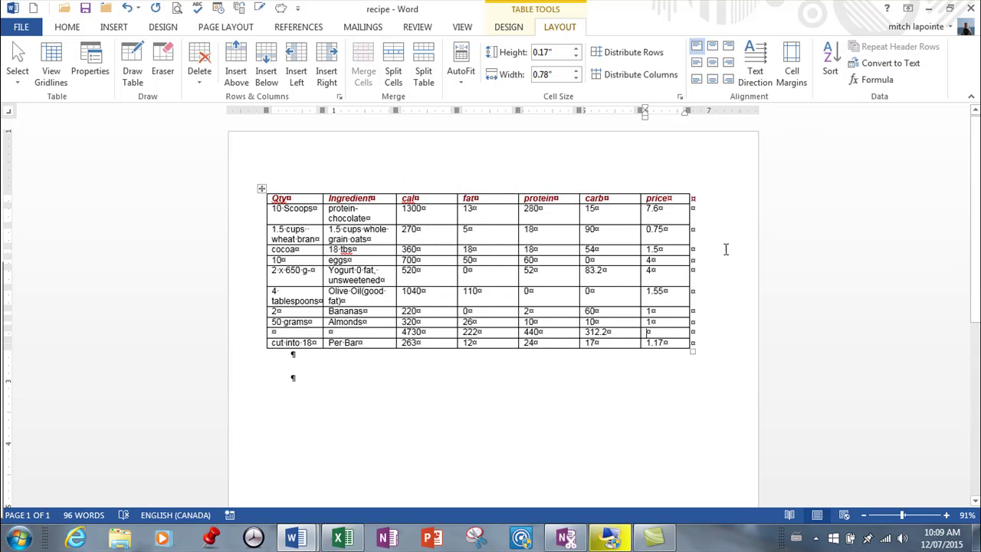
Step: Insert the formula =AVERAGE(g2:g8) in the empty price total cell and select its result
left_click(874, 80)
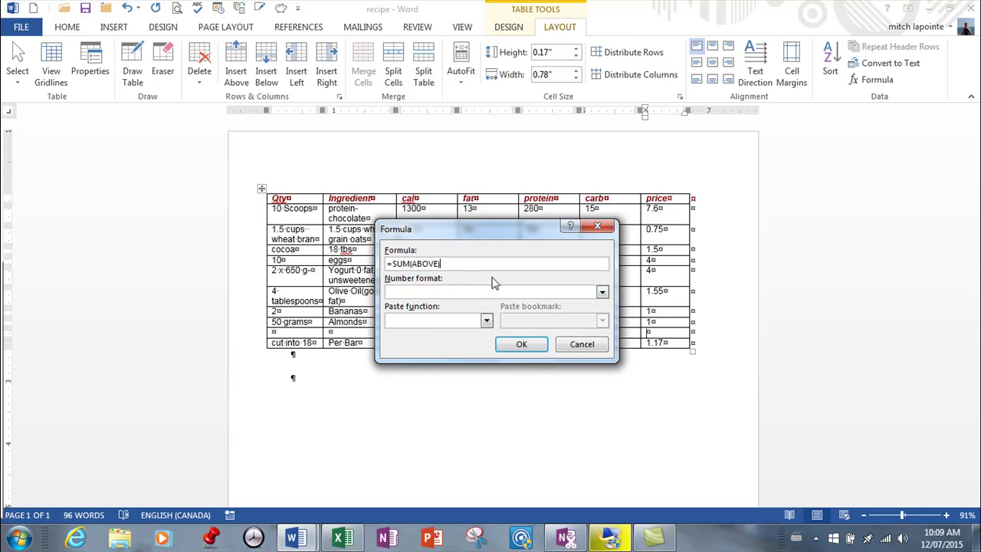
left_click_drag(455, 263, 331, 264)
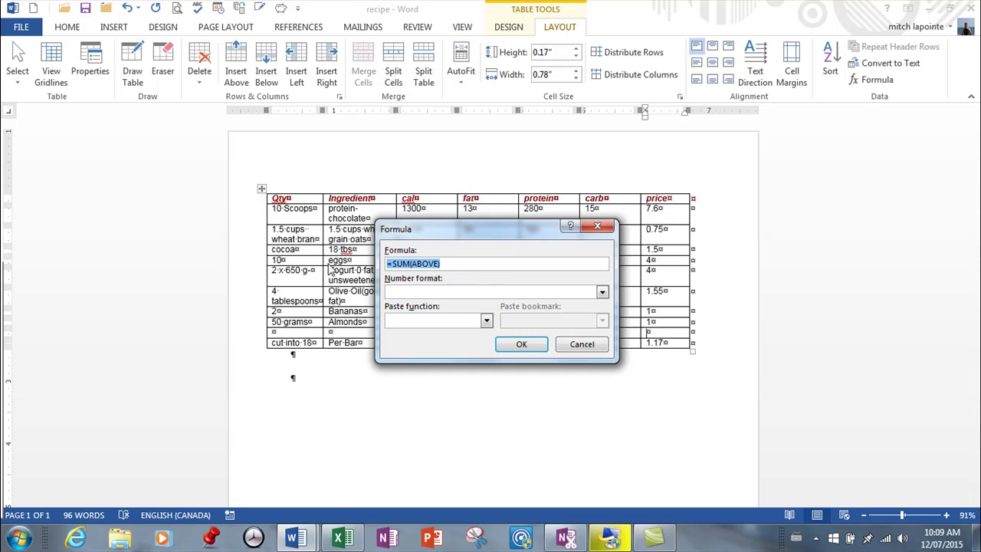
key("BackSpace")
left_click(486, 320)
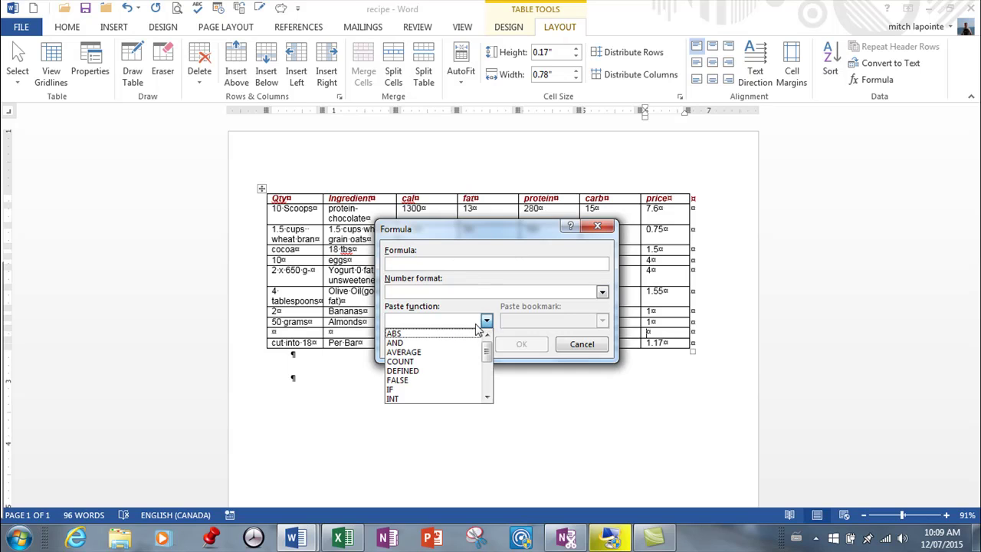
left_click(406, 354)
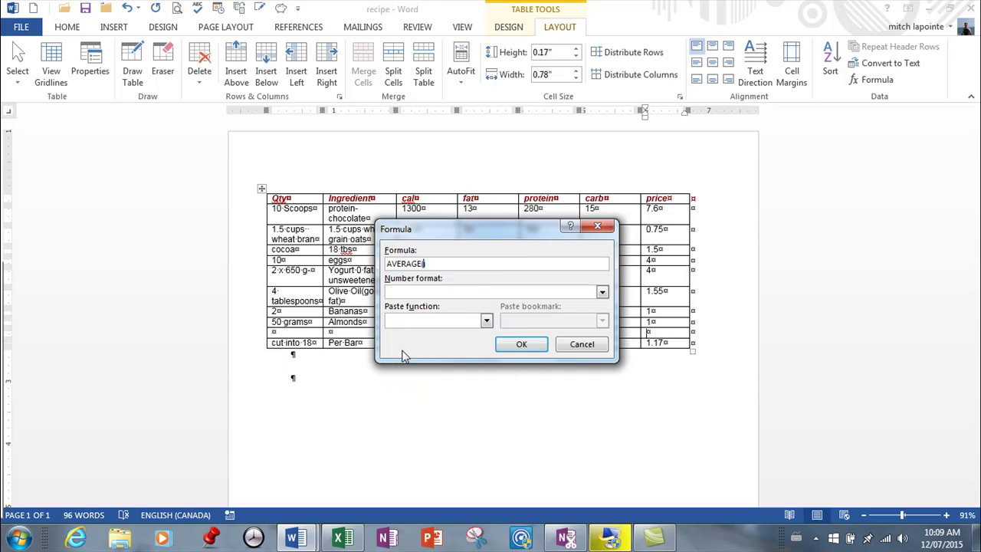
left_click(388, 264)
type("=")
left_click(431, 264)
type("g2:g8")
left_click(527, 346)
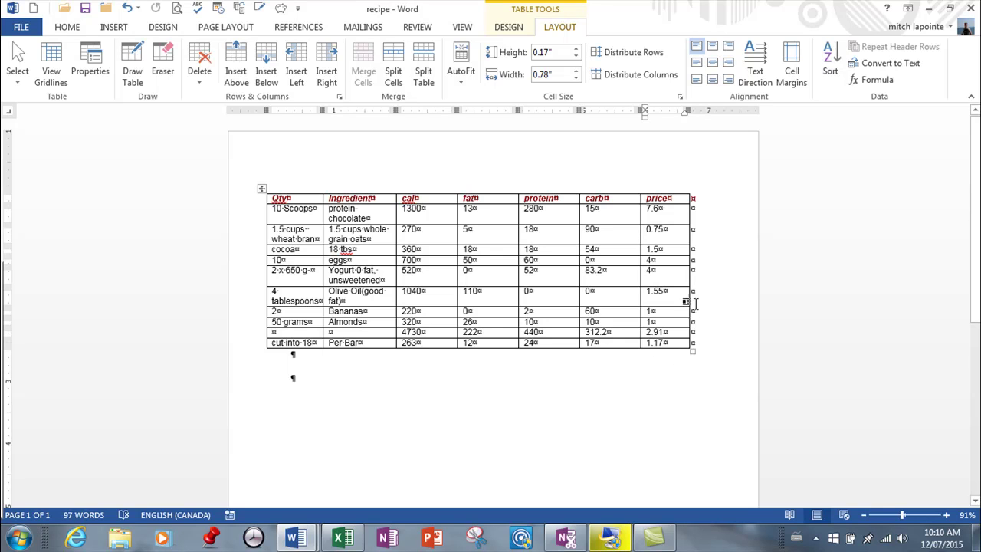
double_click(656, 331)
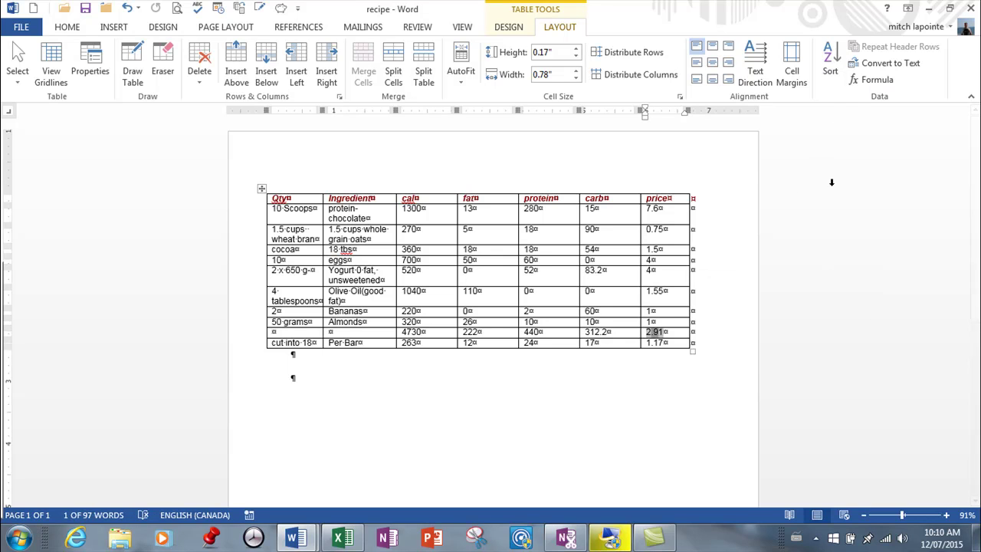